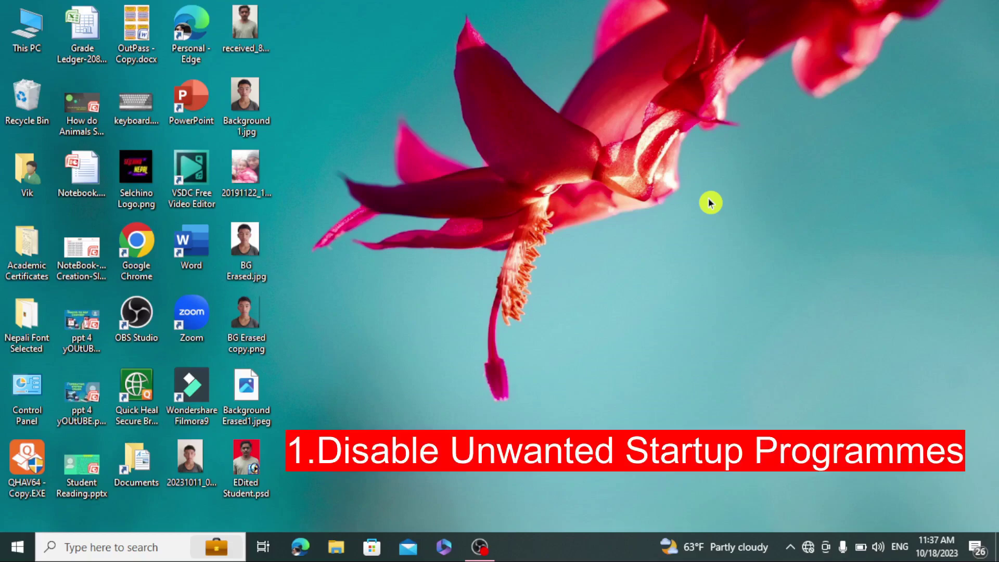
- Search Windows for the Startup Apps system settings and open them
left_click(103, 555)
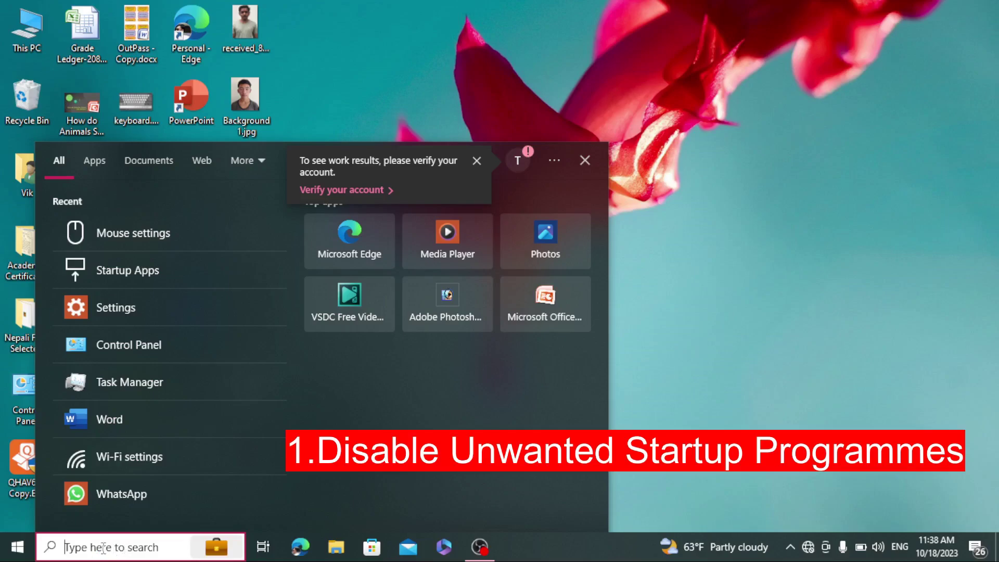
type("start")
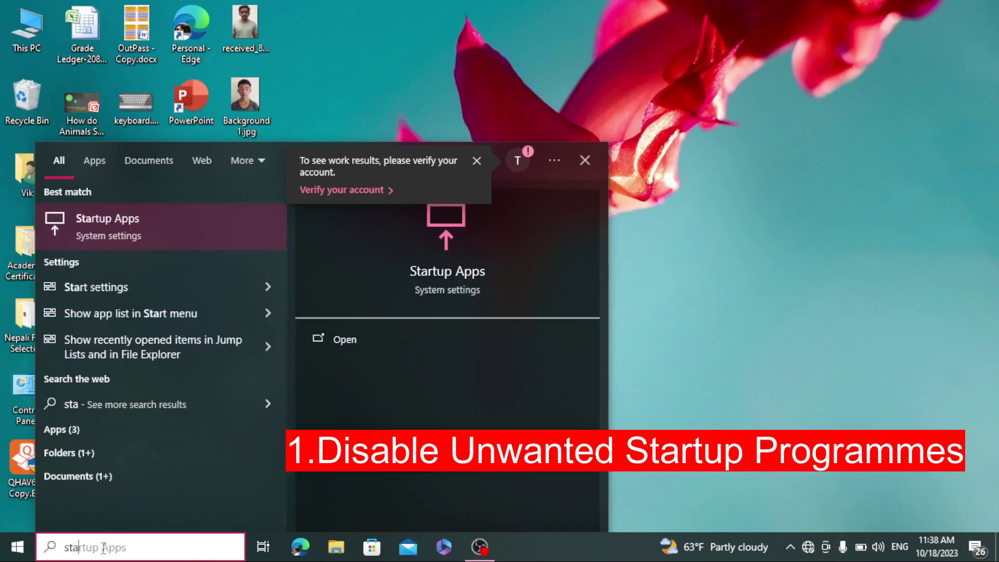
left_click(161, 239)
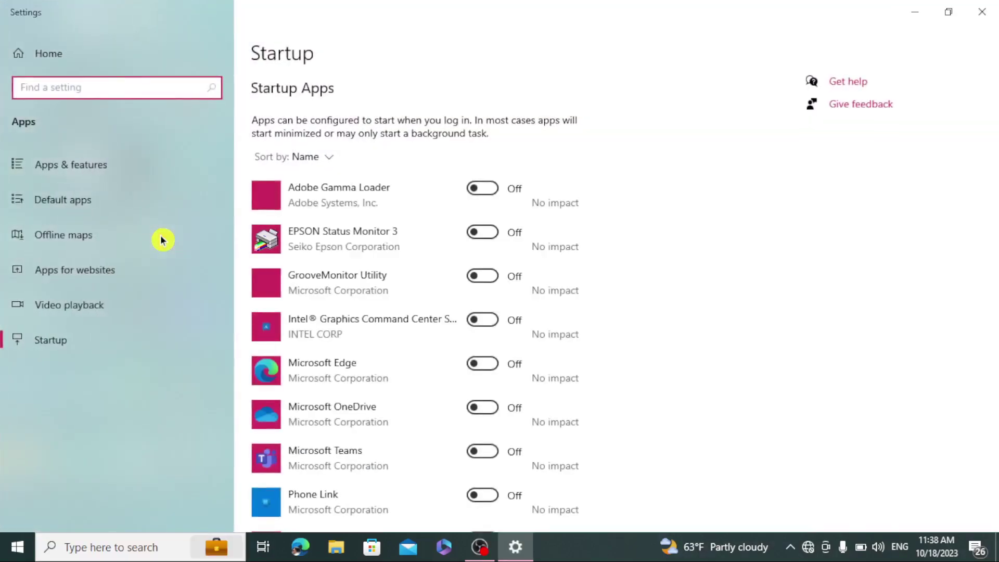
- Switch the Microsoft Edge startup entry on and back off
left_click_drag(996, 89, 992, 134)
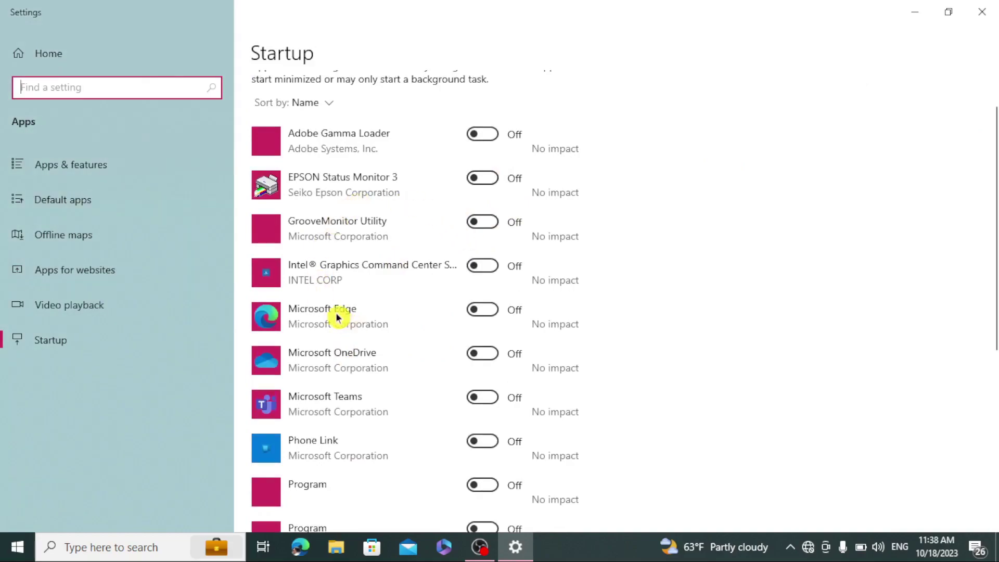
left_click(485, 312)
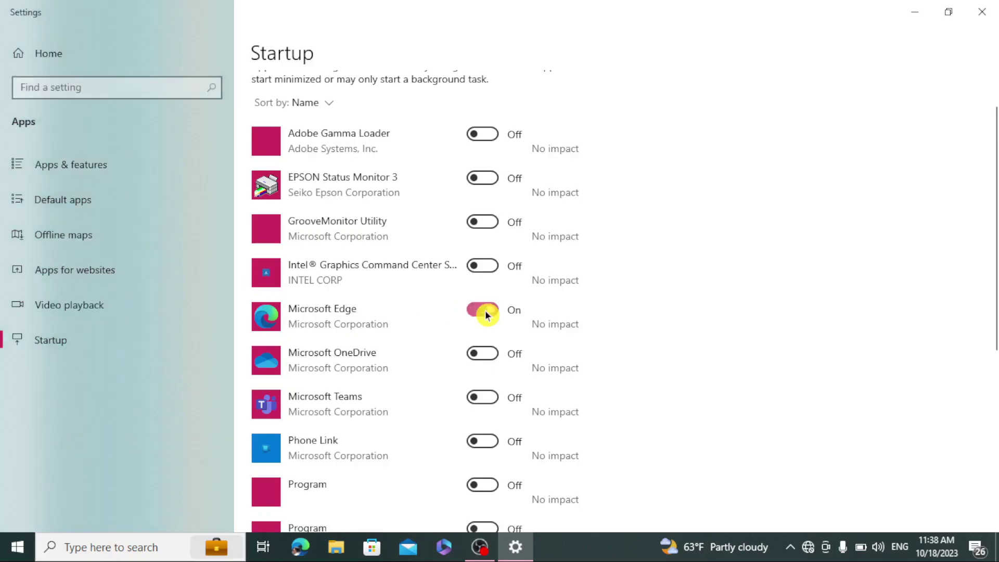
left_click(485, 312)
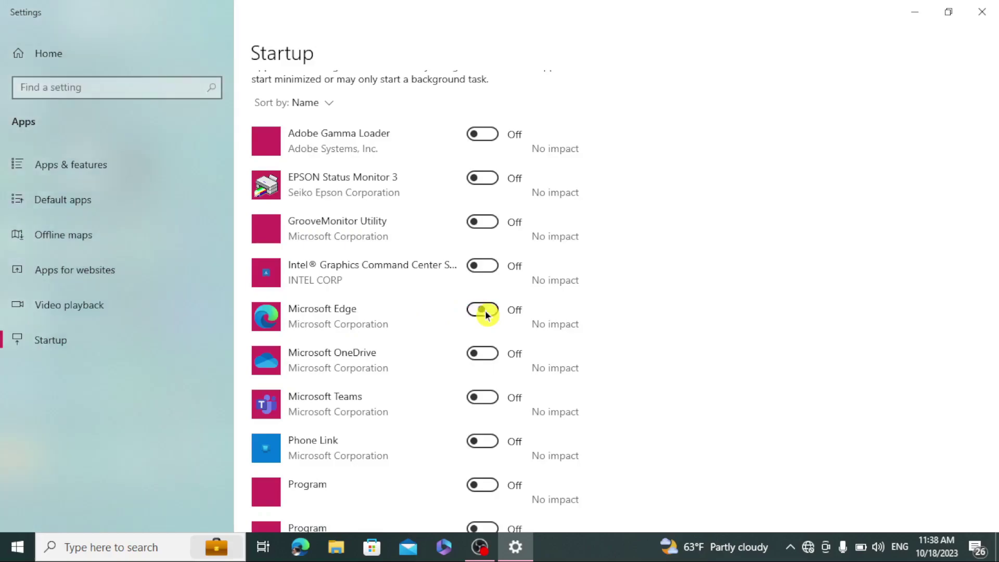
- Switch the Adobe Gamma Loader and EPSON Status Monitor 3 startup entries on and back off
left_click_drag(994, 255, 996, 375)
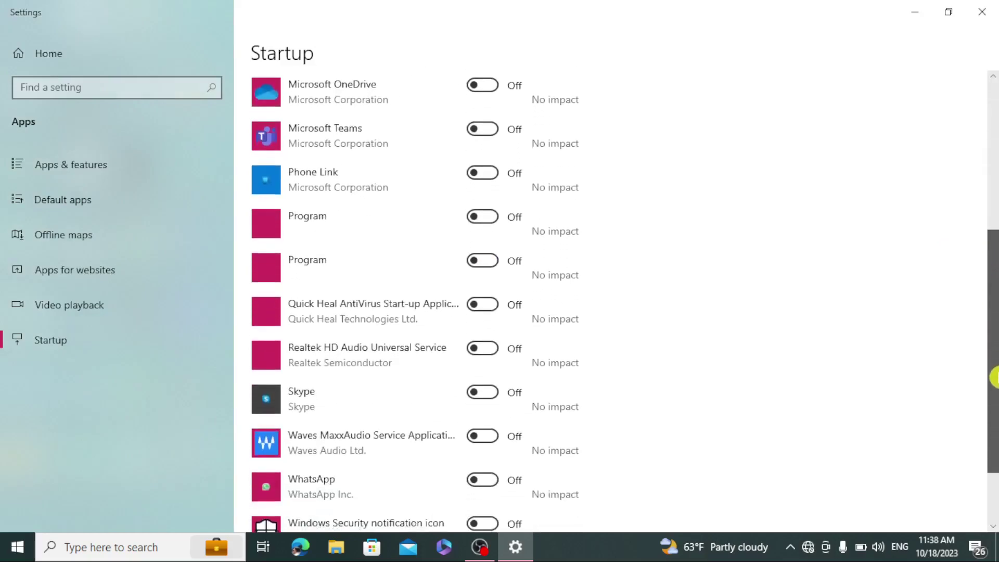
left_click_drag(995, 299, 922, 111)
left_click(486, 193)
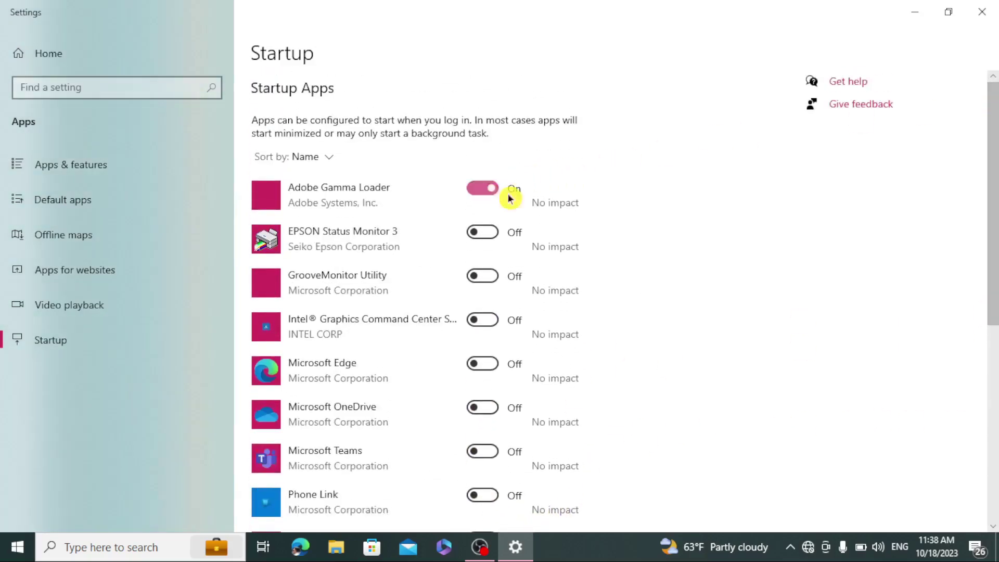
left_click(488, 244)
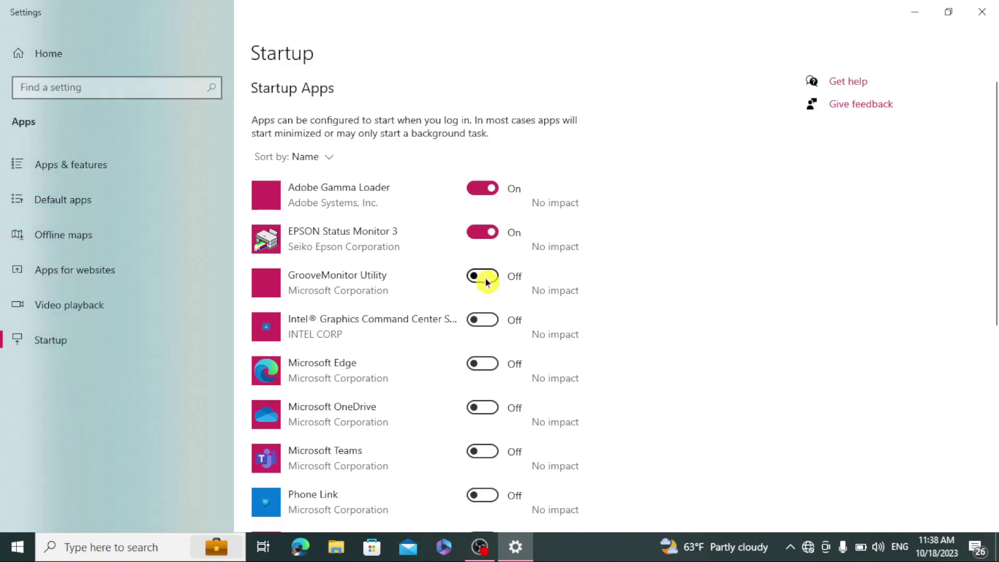
left_click(485, 280)
left_click(485, 237)
left_click(485, 195)
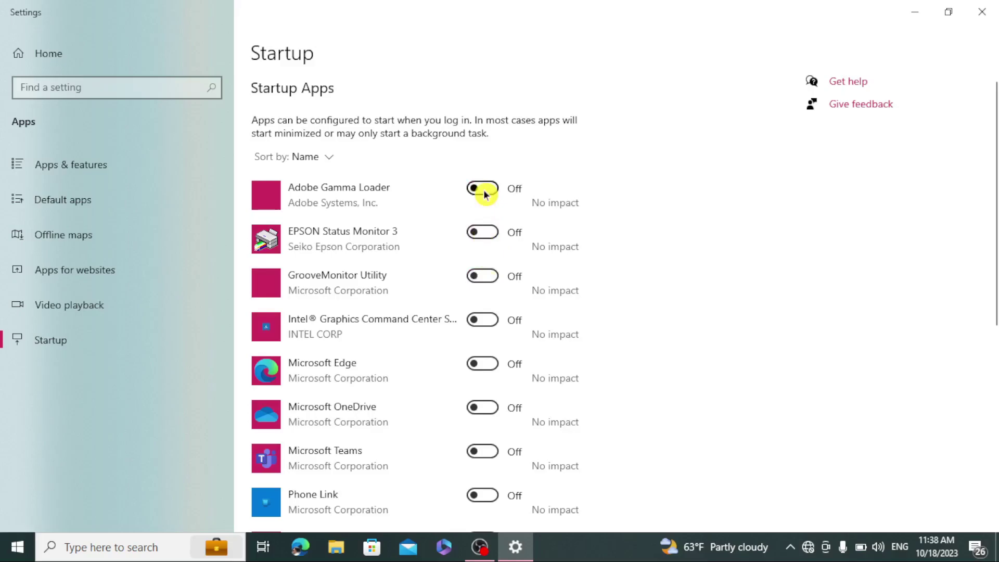
- Look over the rest of the startup apps list and close the Settings window
left_click_drag(995, 245, 995, 287)
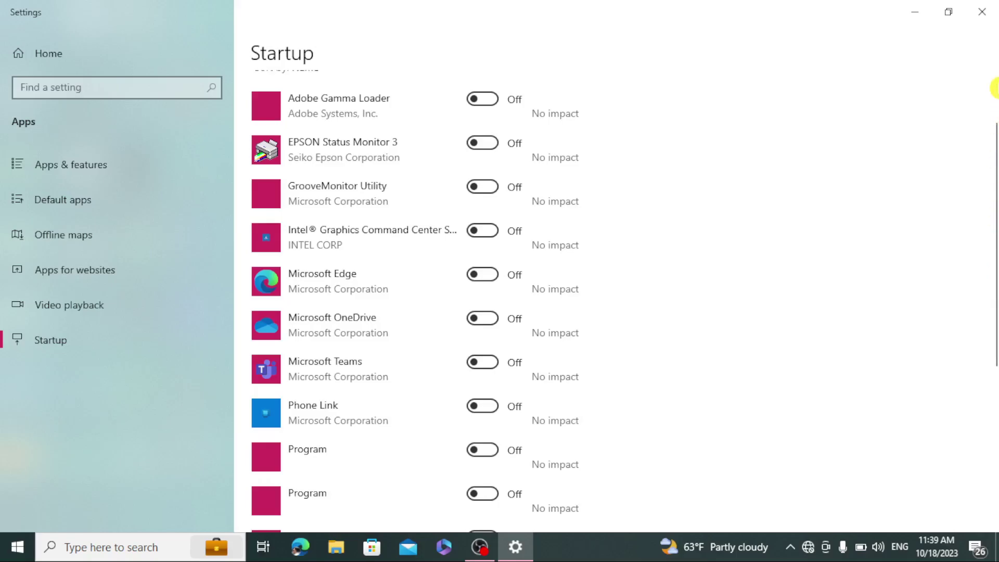
left_click(983, 14)
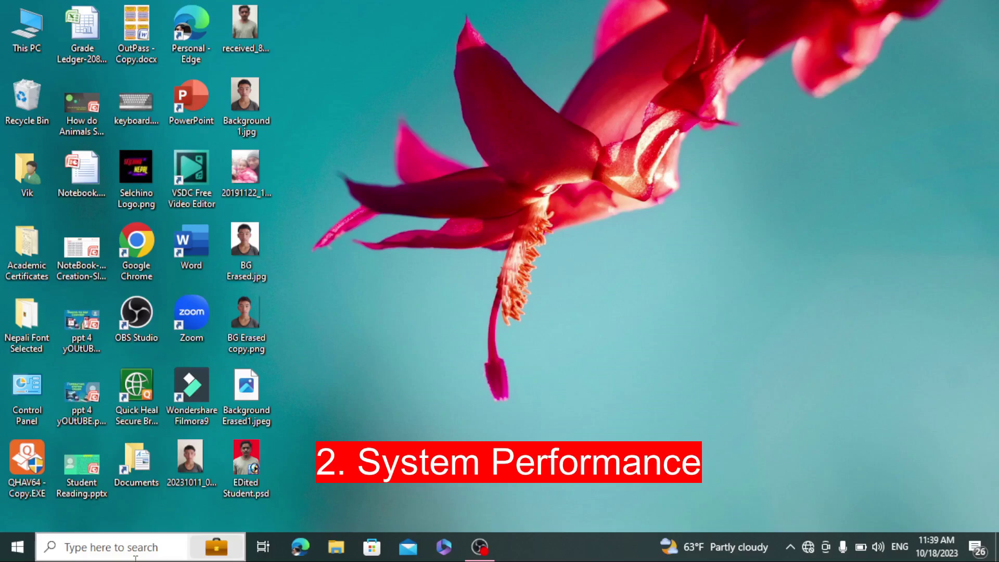
- Search Windows for Control Panel and open it
left_click(34, 406)
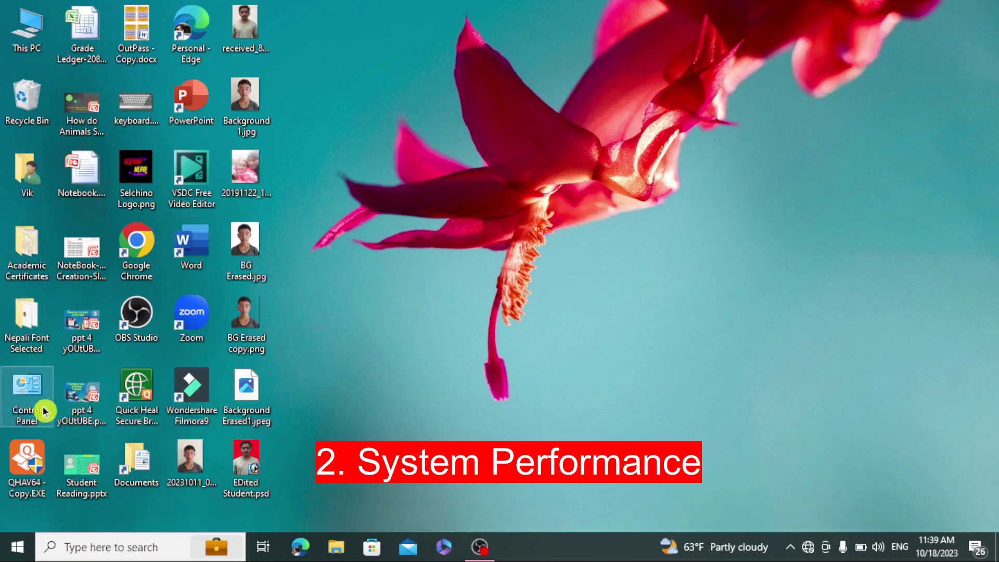
left_click(130, 554)
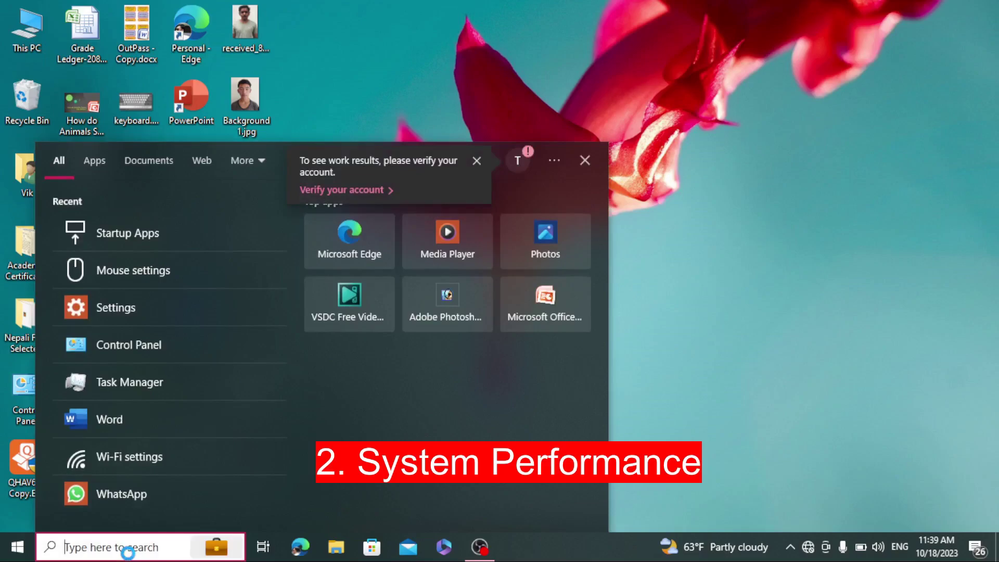
type("contro")
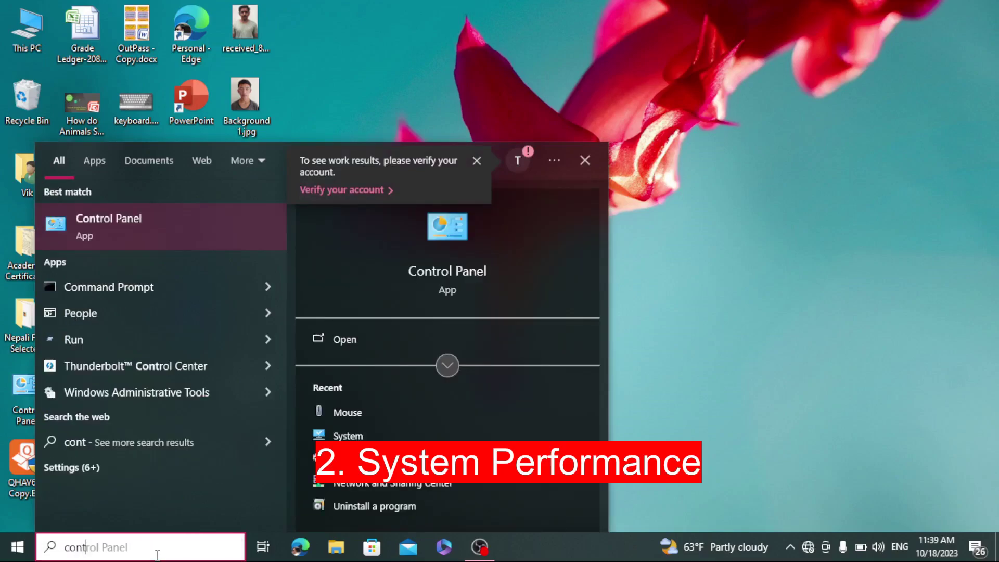
left_click(189, 239)
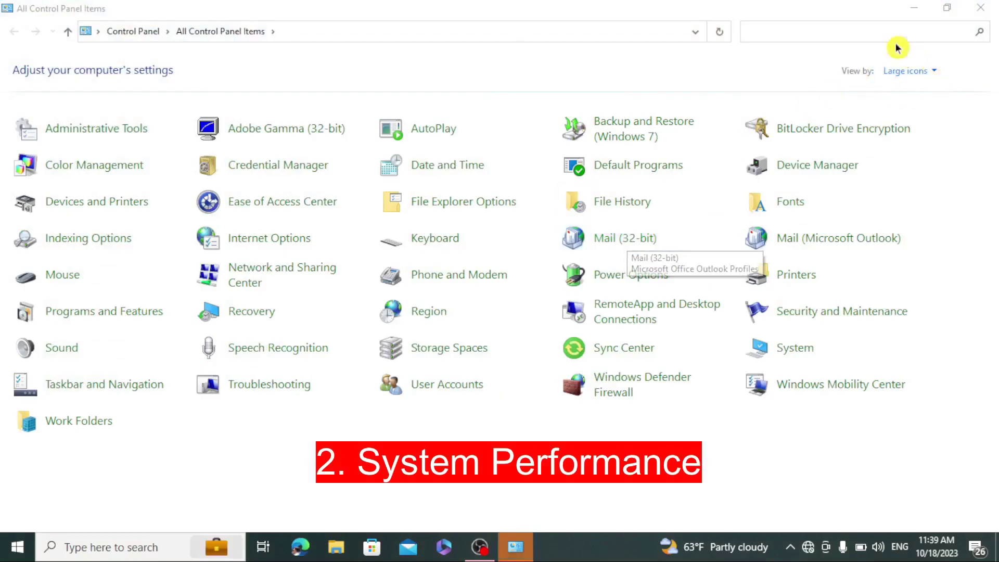
- Change the Control Panel view to Category and back to Large icons
left_click(914, 77)
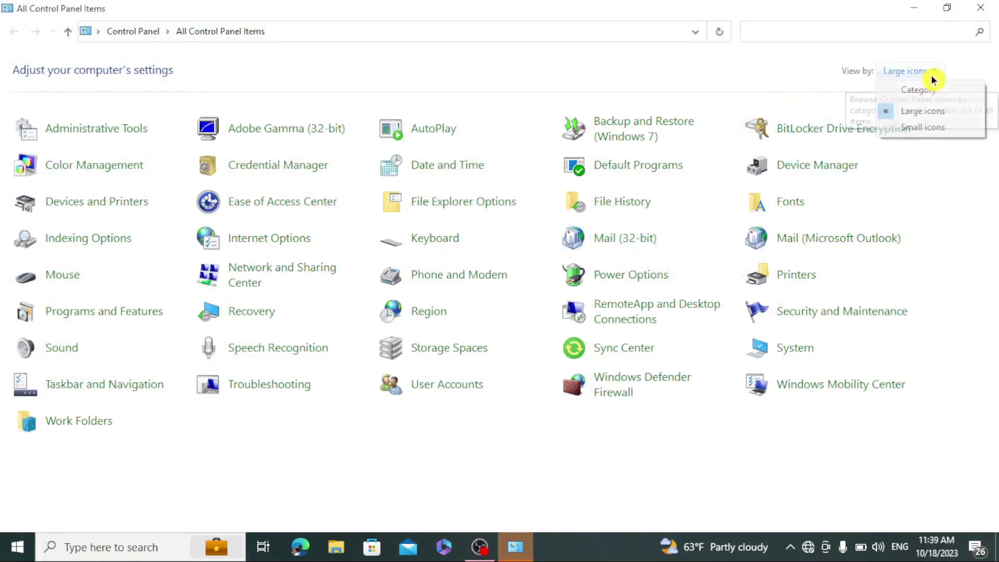
left_click(920, 91)
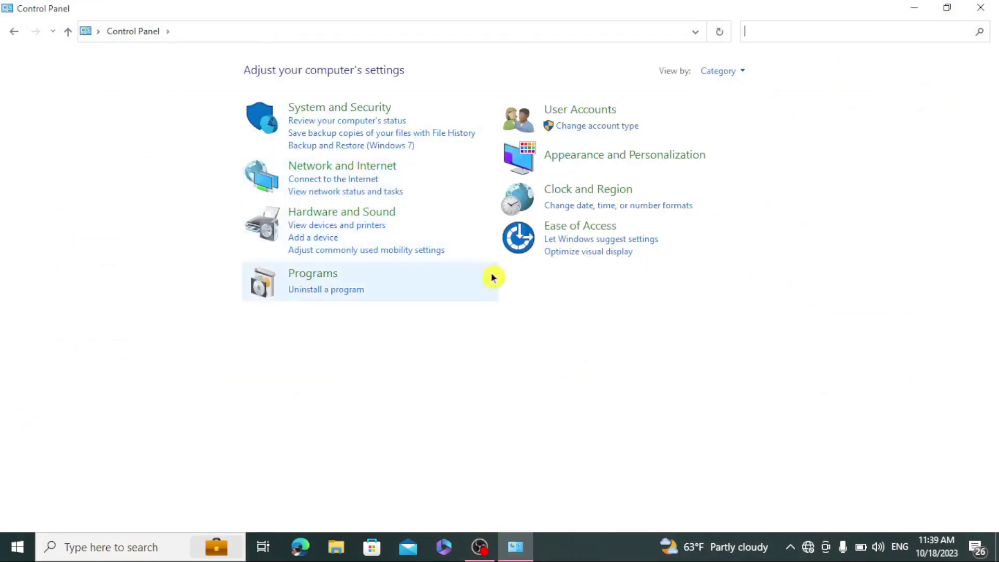
left_click(746, 72)
left_click(739, 119)
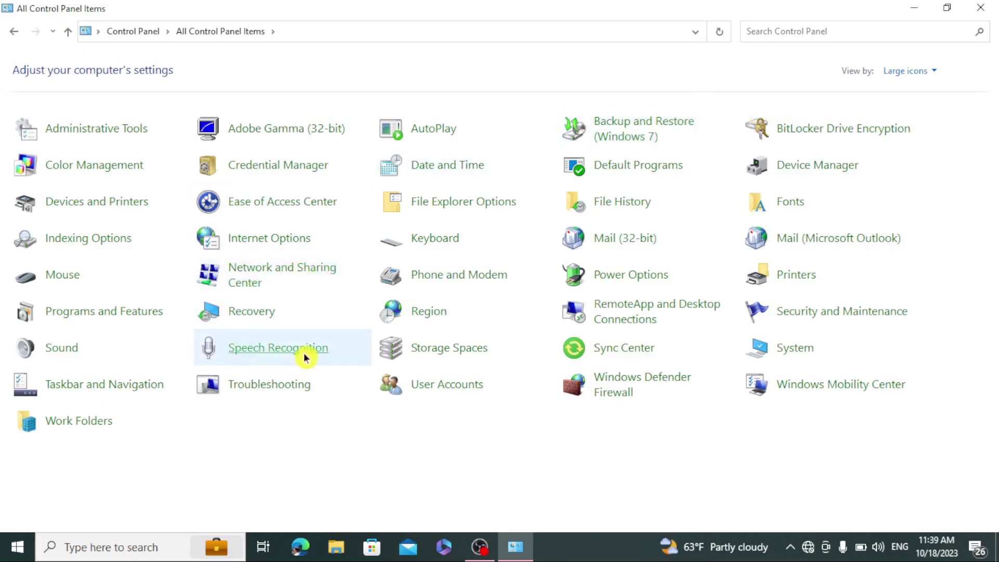
- Open the Performance Options from the advanced settings of the System item
left_click(810, 353)
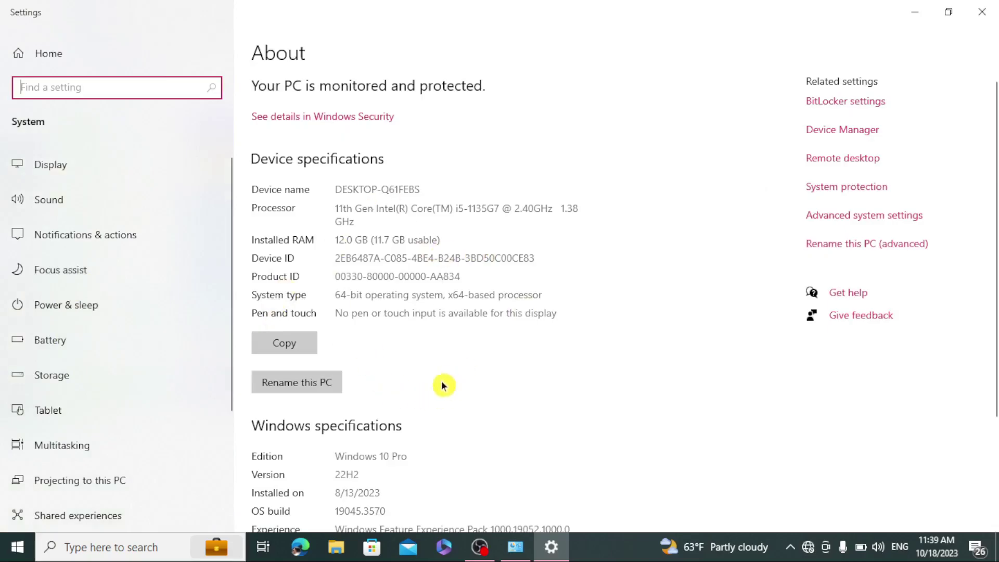
left_click(858, 217)
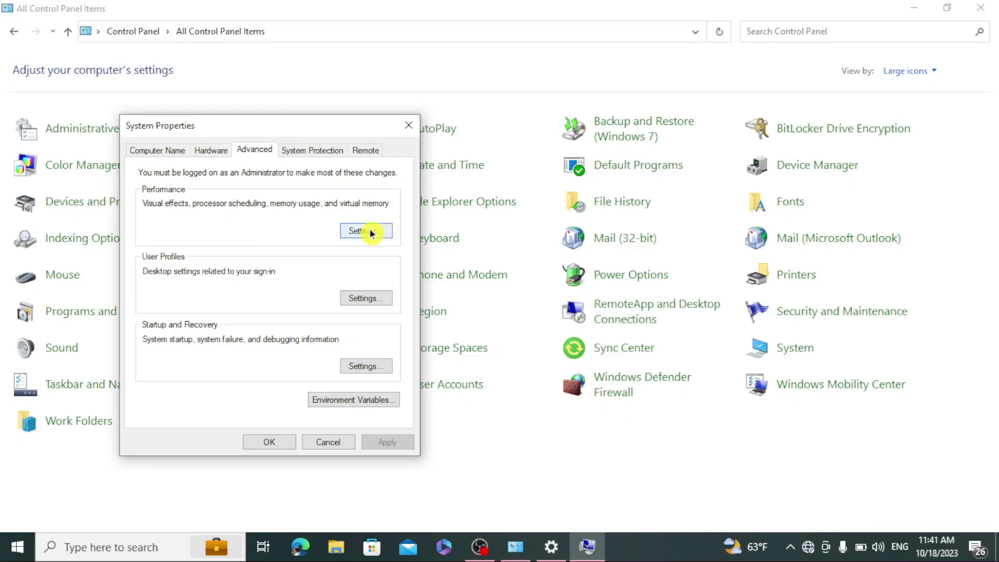
left_click(371, 233)
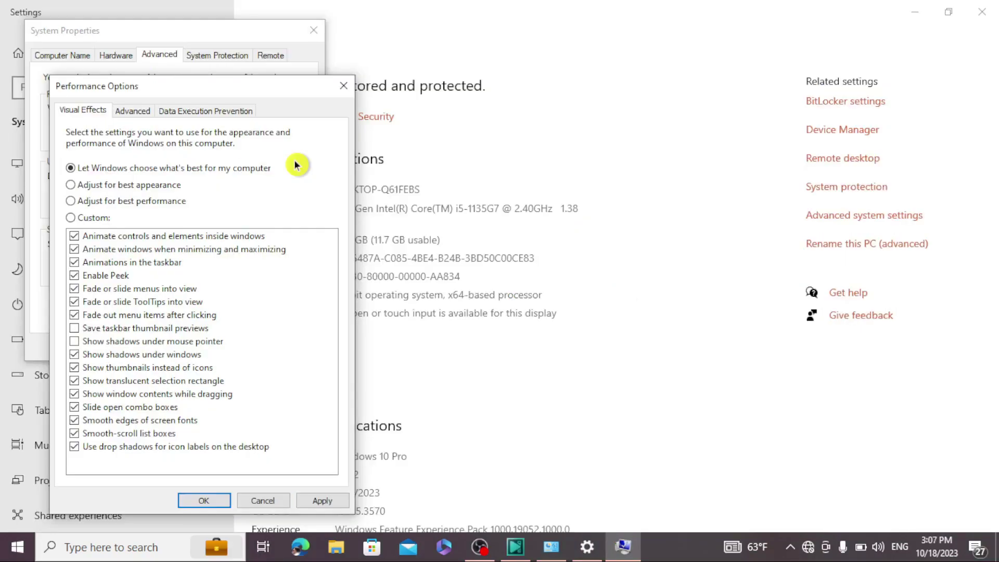
- Set the visual effects to Adjust for best performance, apply the change and confirm the System Properties
left_click(70, 202)
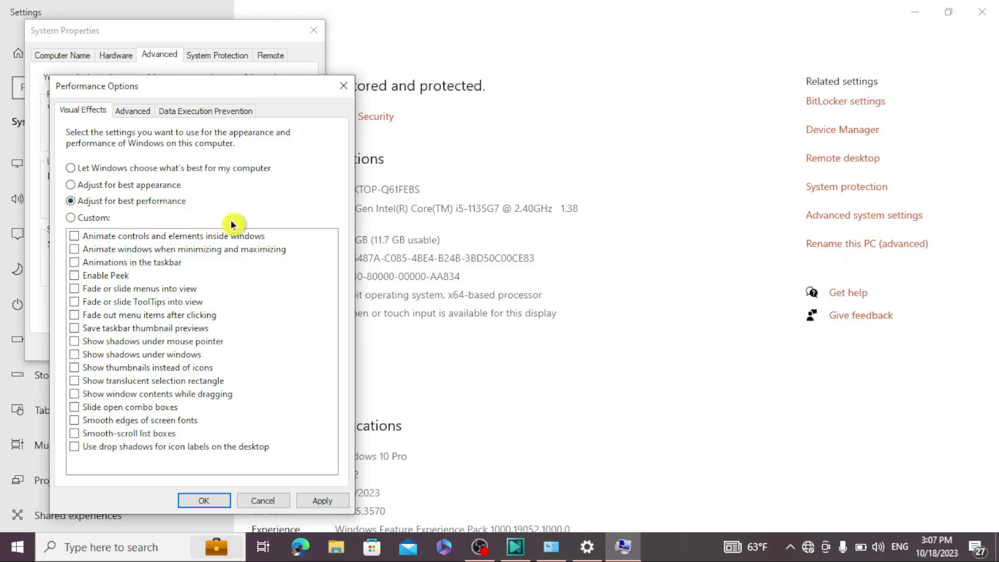
left_click(318, 504)
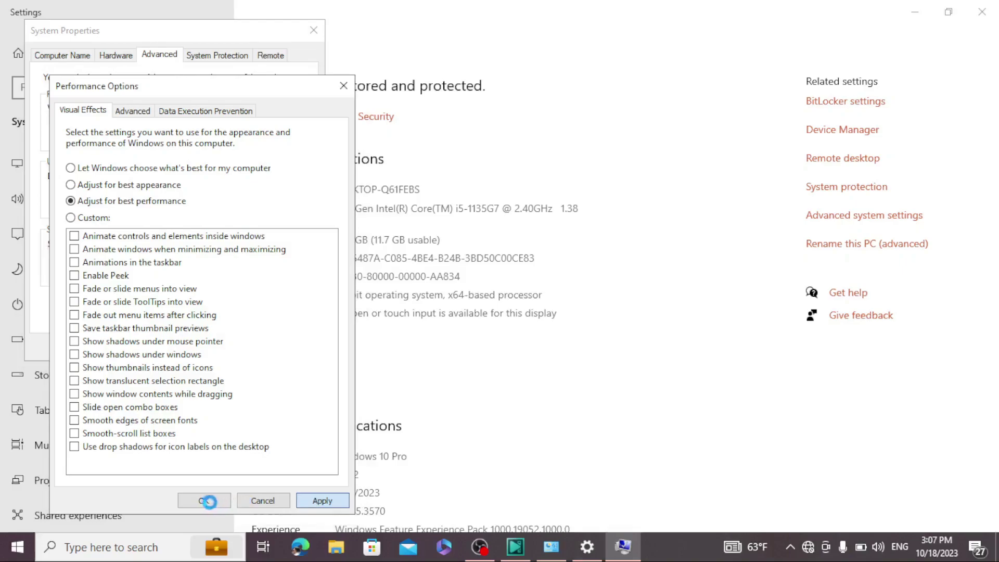
left_click(211, 504)
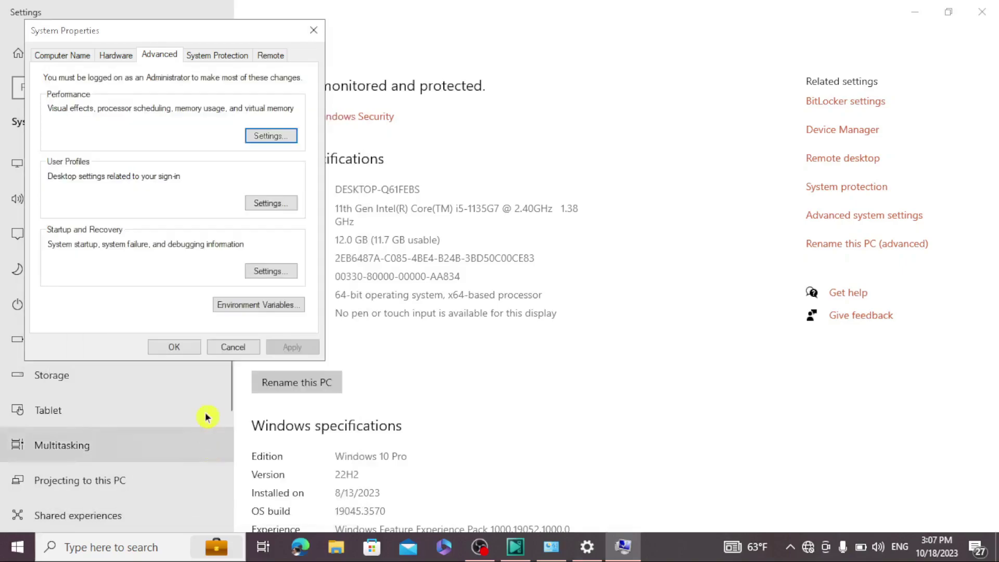
left_click(183, 350)
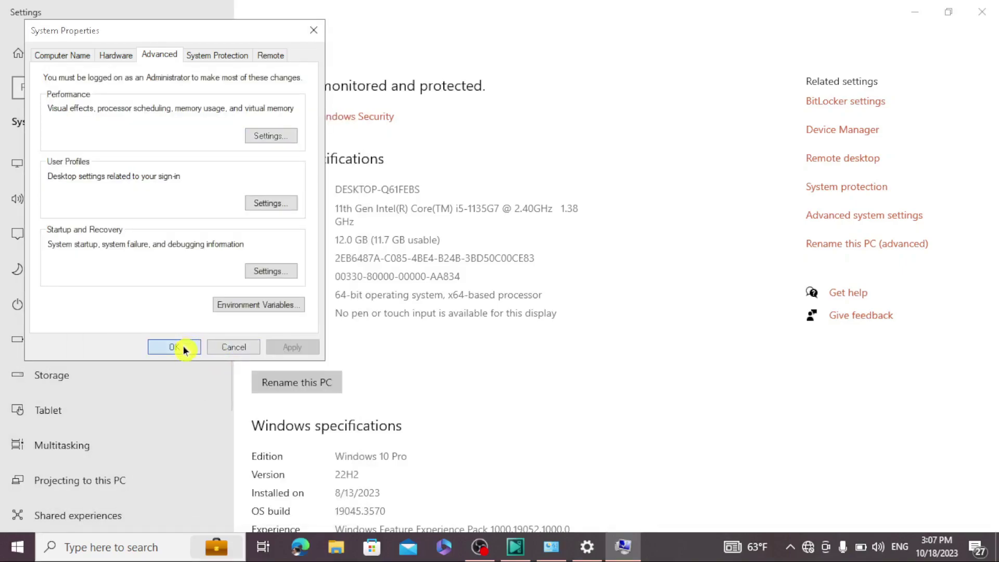
- Close the Settings and Control Panel windows to return to the desktop
left_click(983, 22)
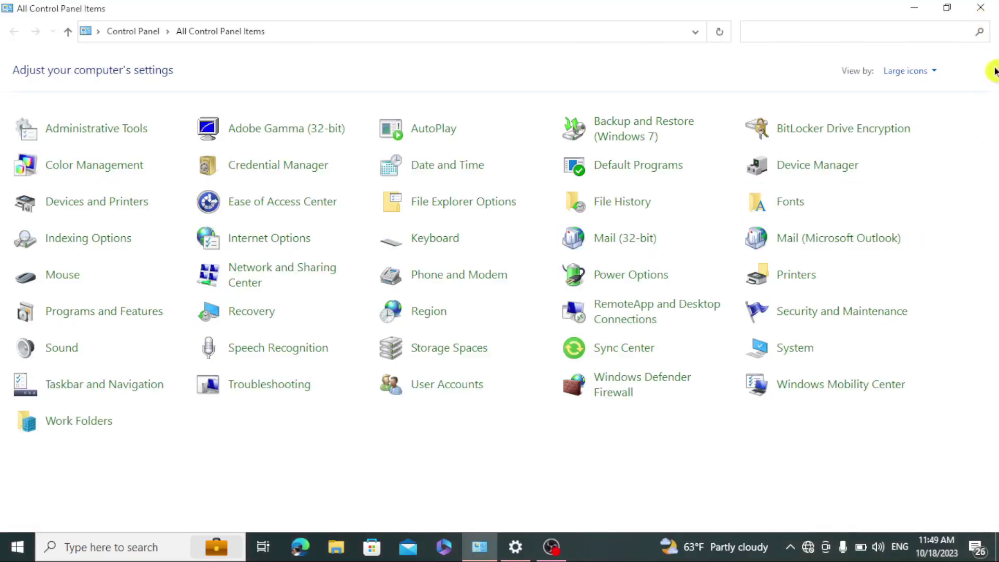
left_click(983, 12)
left_click(984, 16)
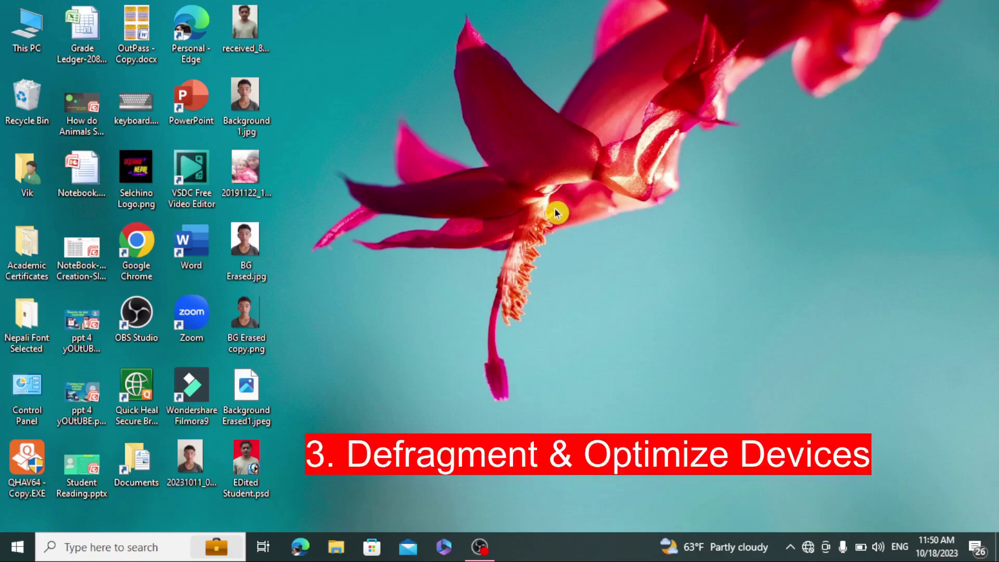
- Search Windows for Defragment and Optimize Drives and open it
left_click(115, 542)
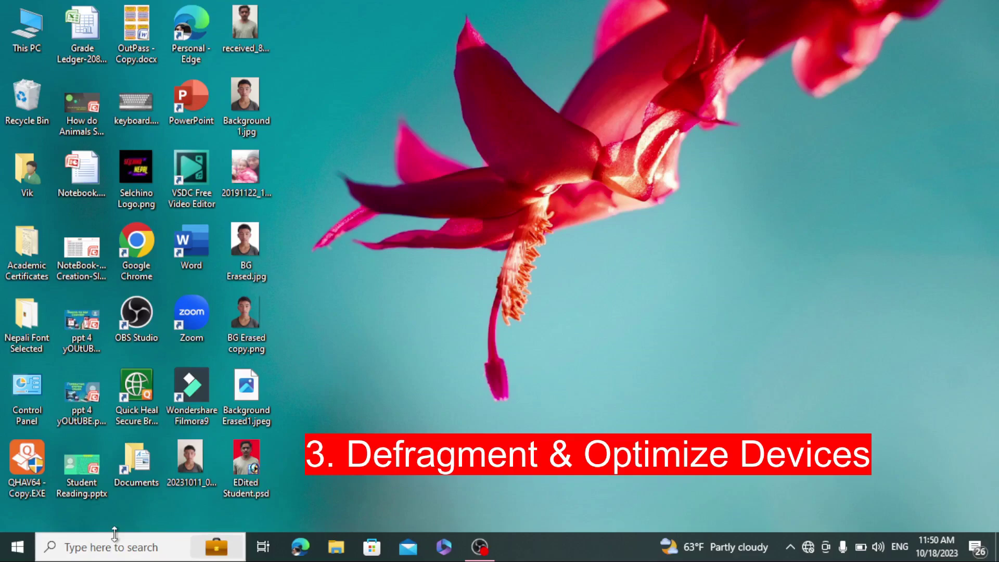
type("def")
key("BackSpace")
type("gr")
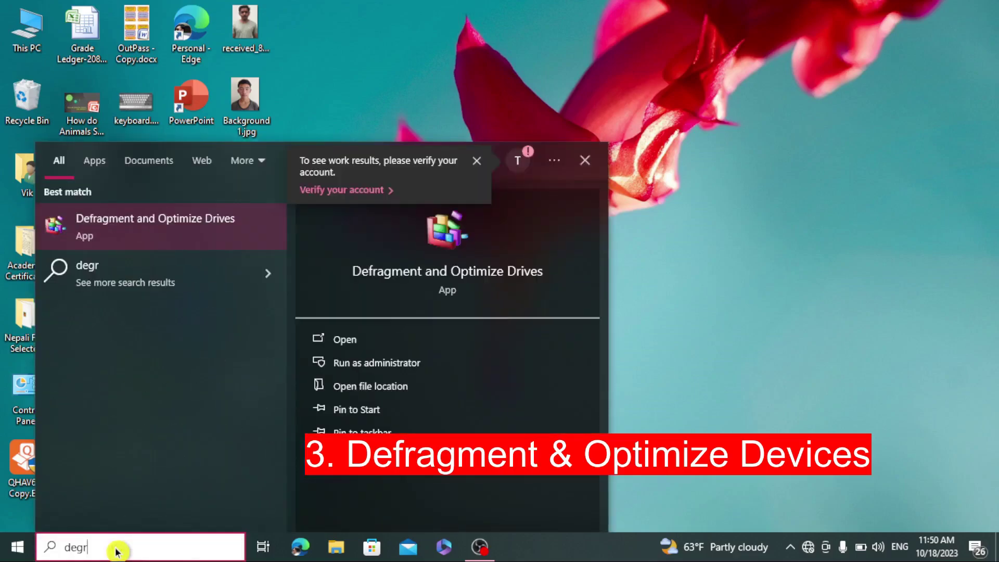
left_click(207, 226)
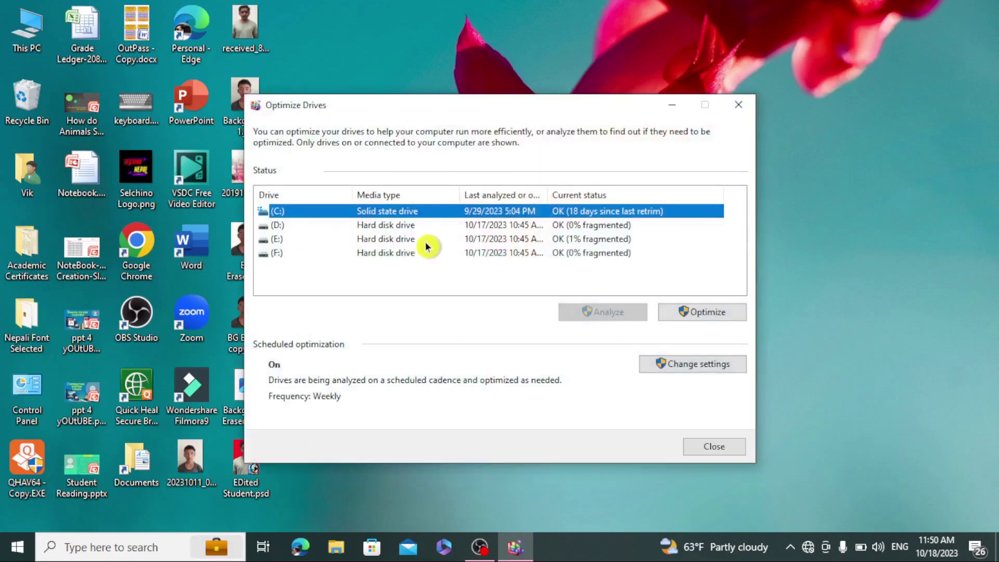
- Optimize the C: solid state drive and close the Optimize Drives window
left_click(401, 225)
left_click(399, 211)
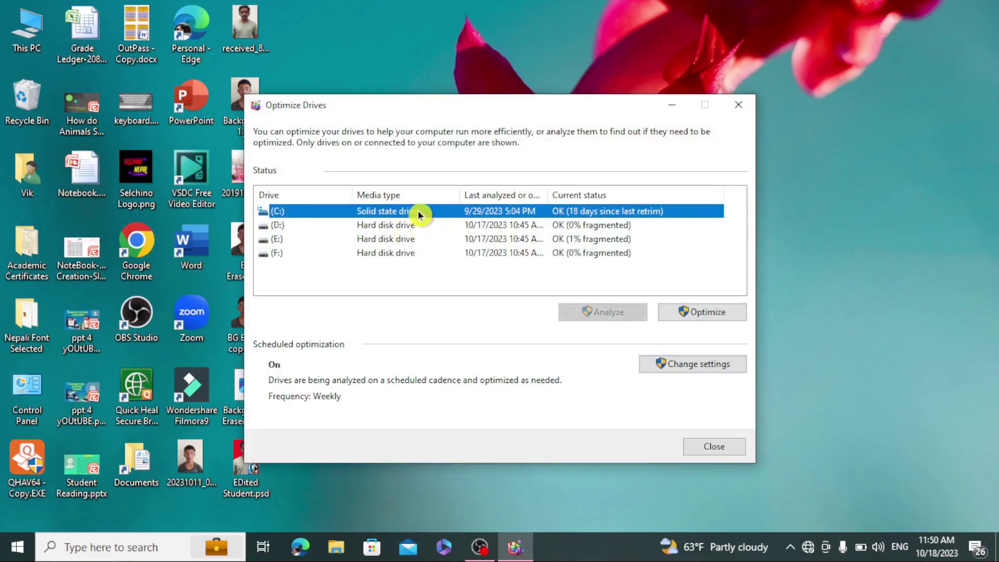
left_click(724, 318)
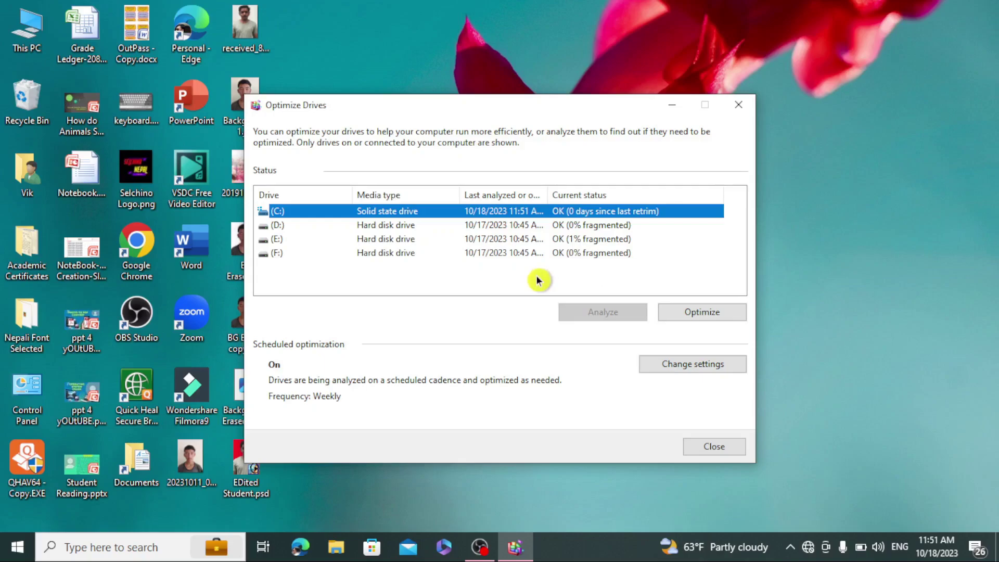
left_click(696, 317)
left_click(696, 317)
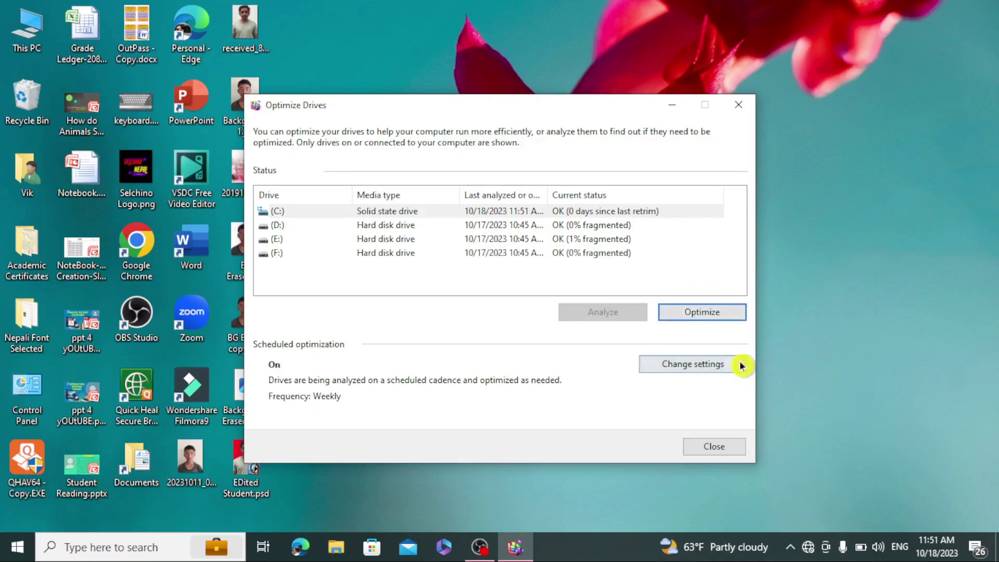
left_click(714, 448)
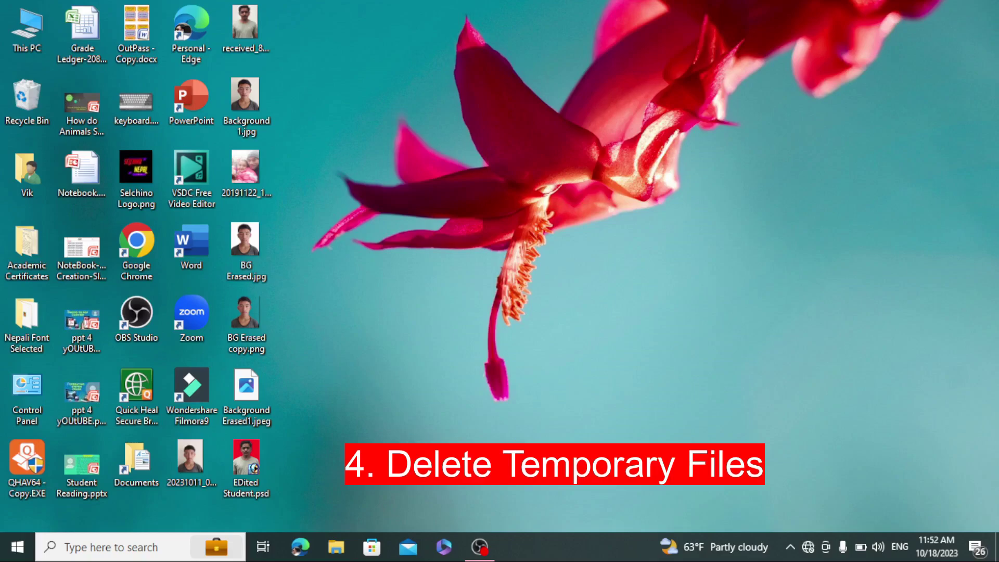
- Search Windows for temp, open the matching Temp folder to check its contents and close it
left_click(115, 553)
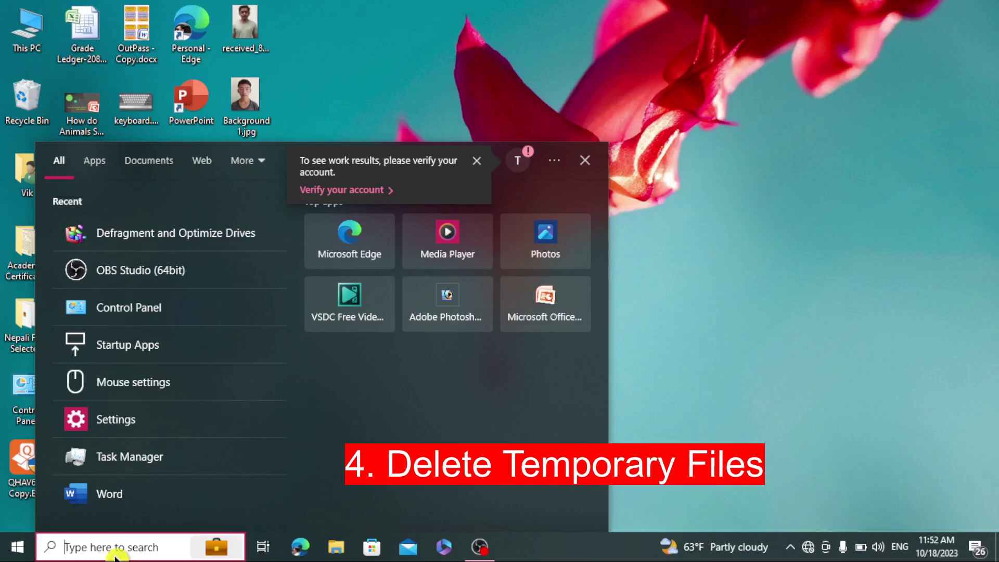
type("te")
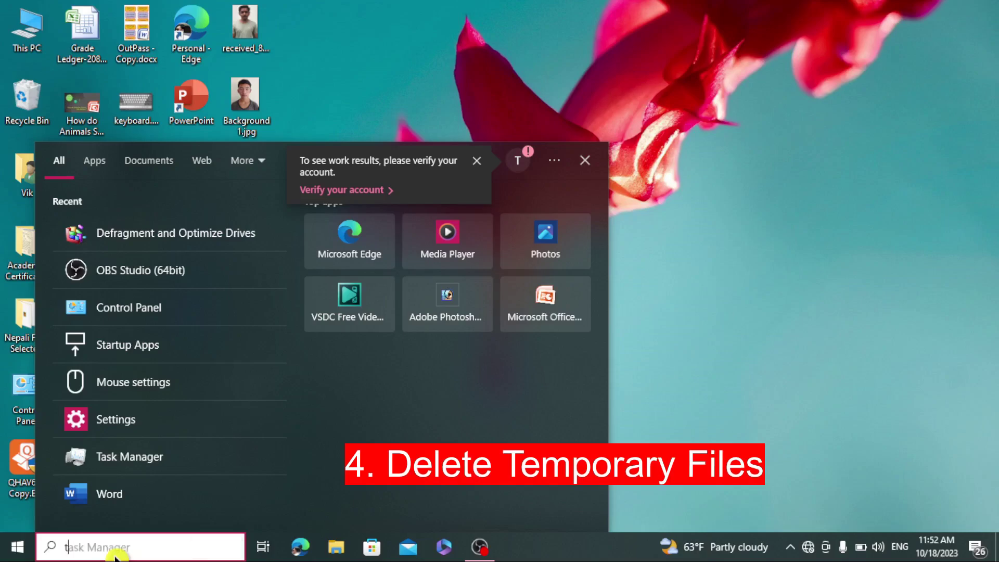
type("mp")
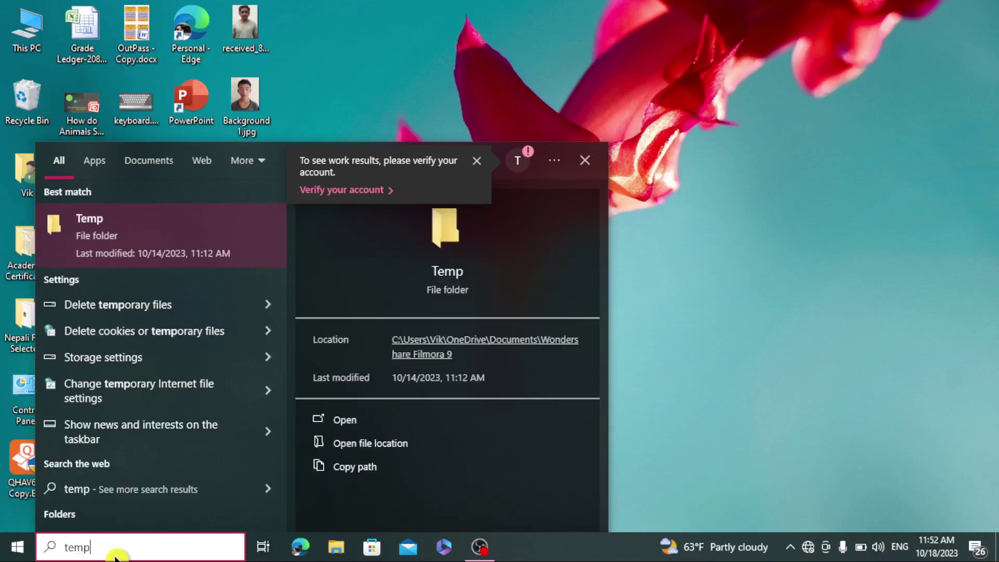
key("Return")
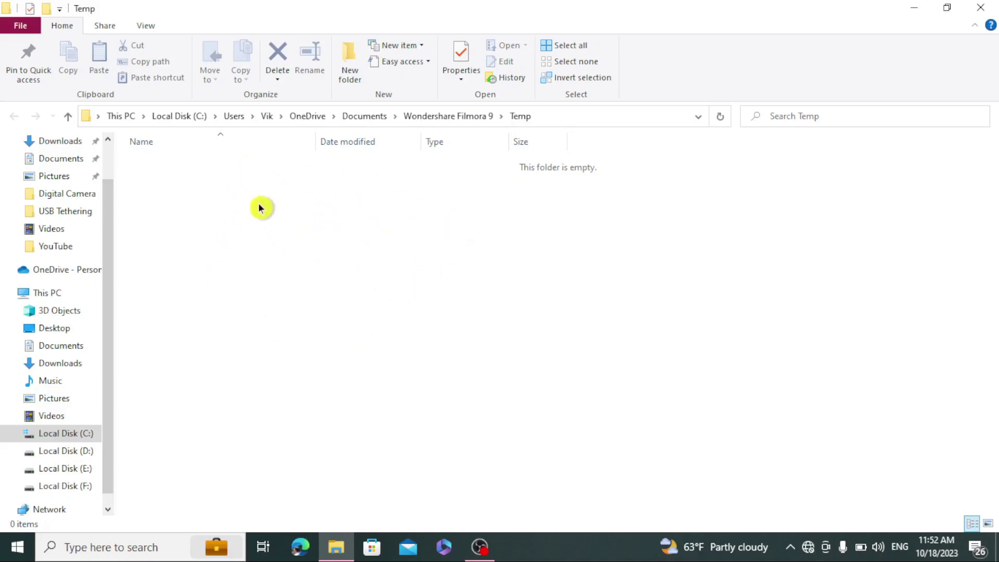
left_click(975, 11)
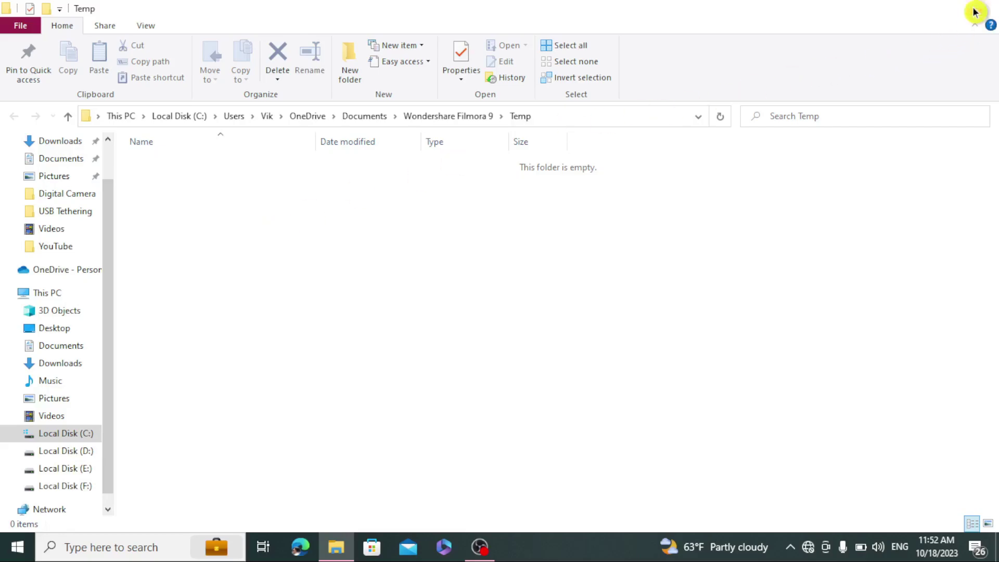
- Search Windows for &temp%, view the contents of the Temp folder it finds and close the window
left_click(159, 549)
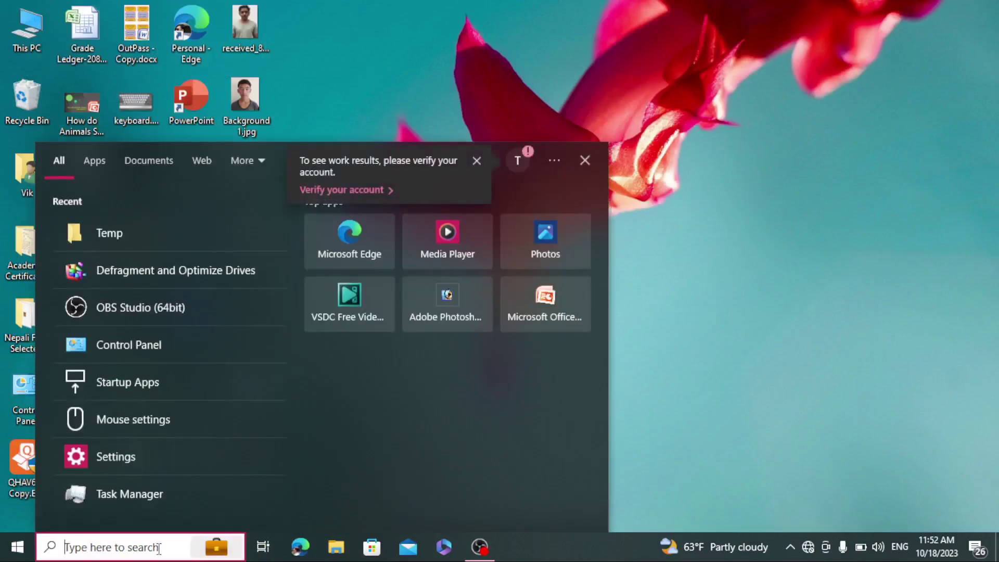
type("&")
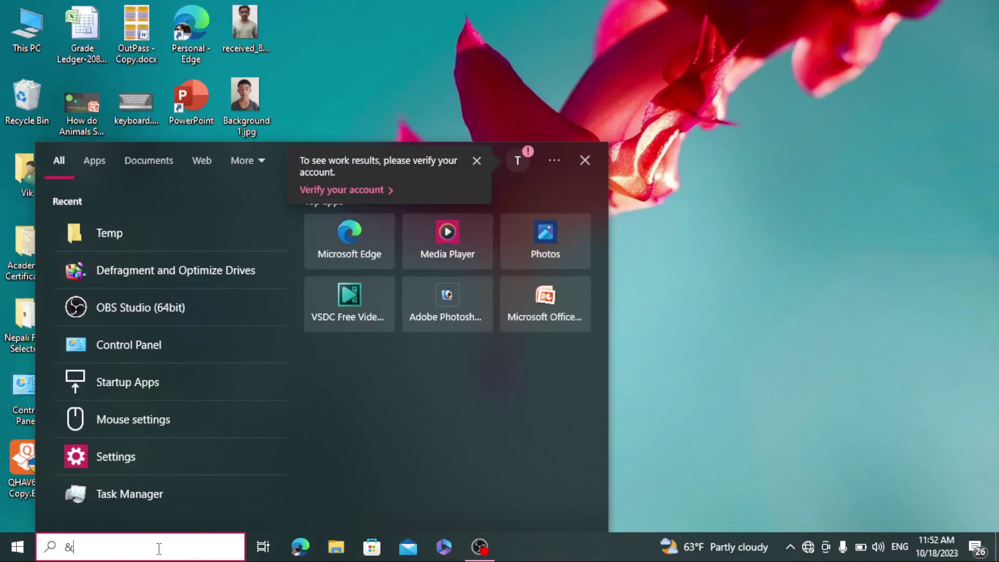
type("temp%")
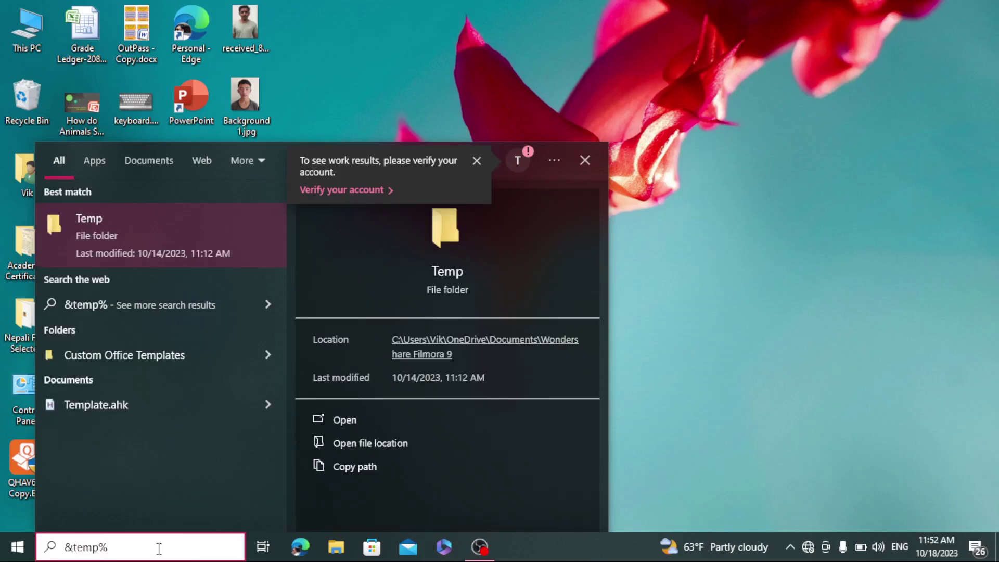
key("Return")
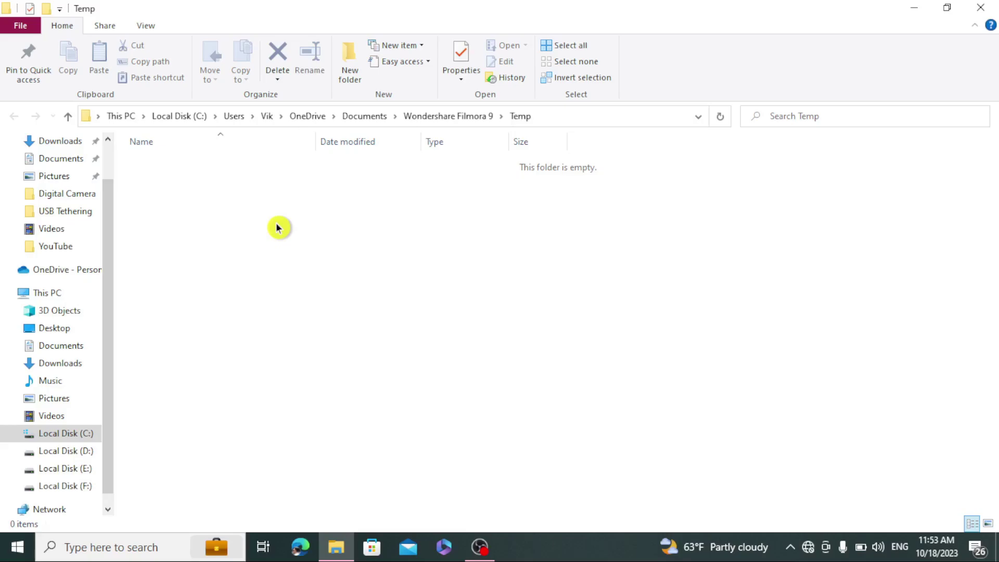
left_click(992, 10)
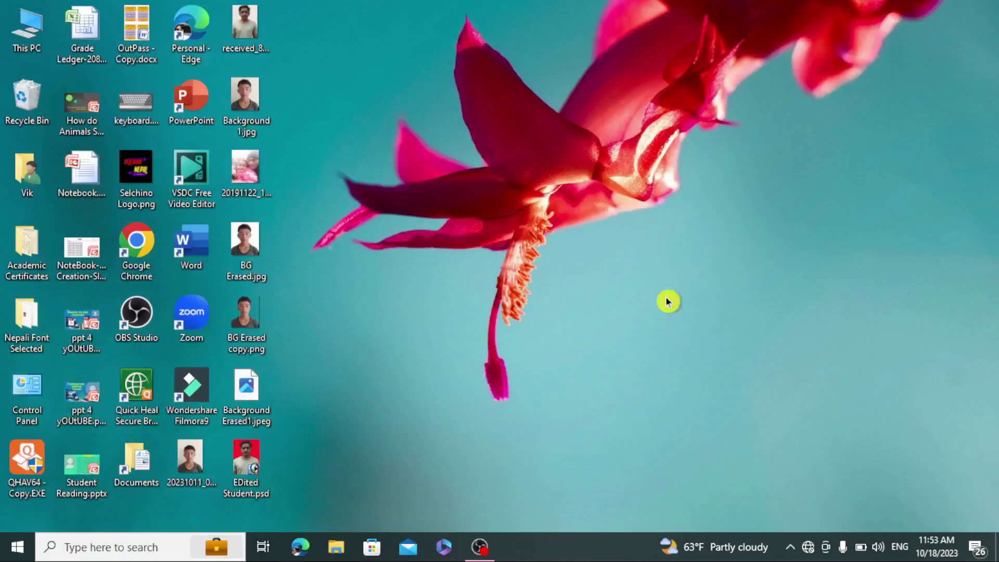
left_click(96, 551)
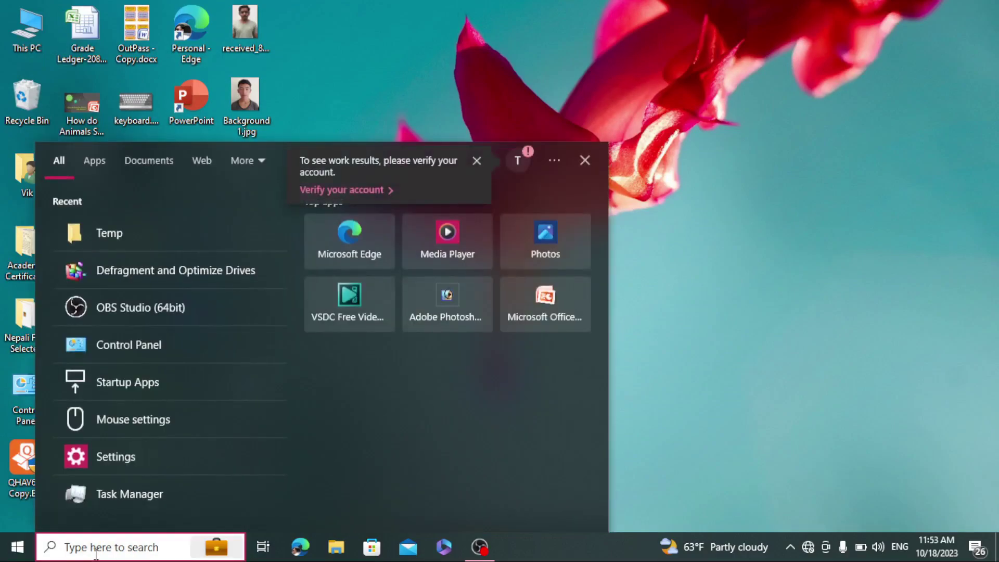
type("prefe")
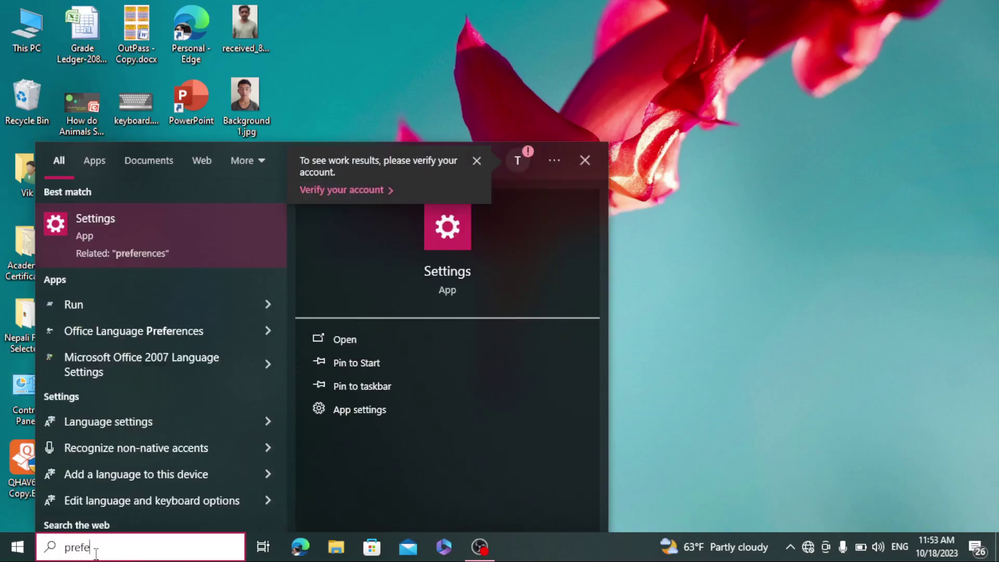
key("Escape")
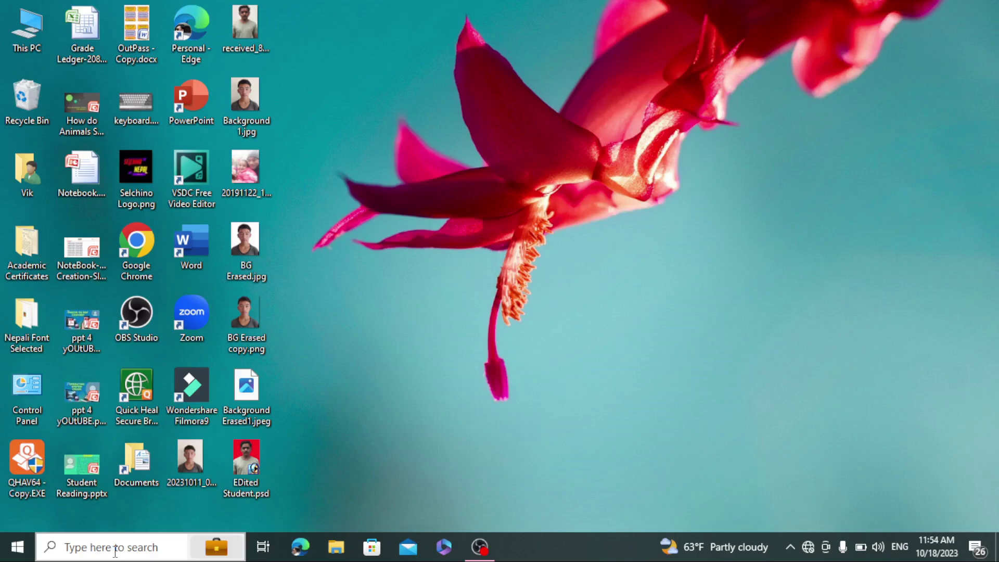
- Search Windows for run and open the Run app
left_click(115, 552)
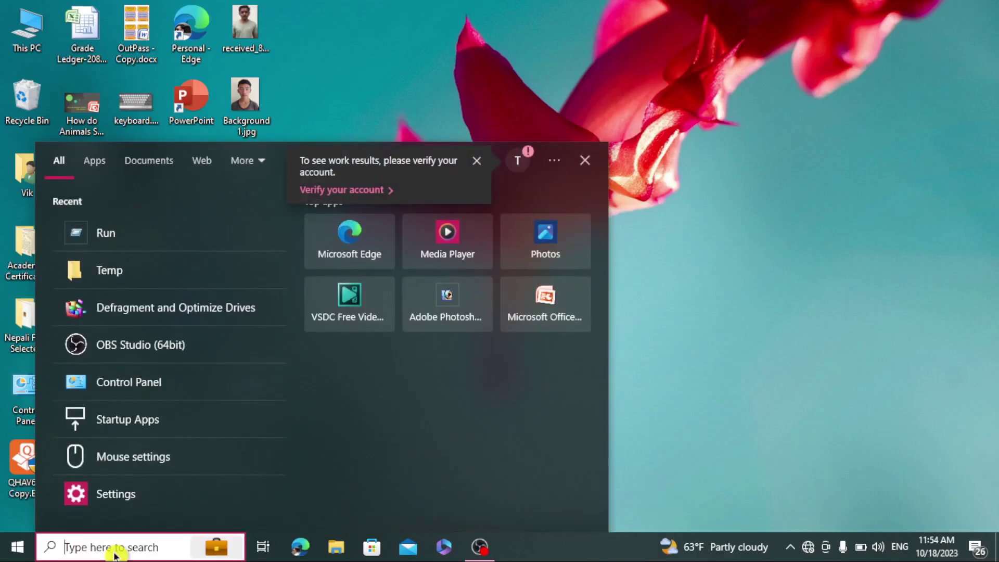
type("run")
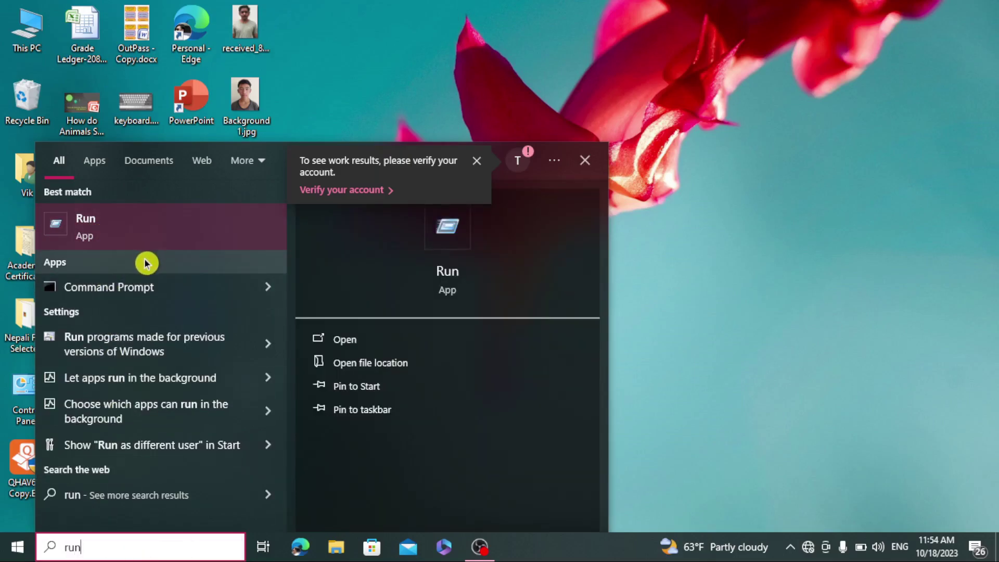
left_click(131, 238)
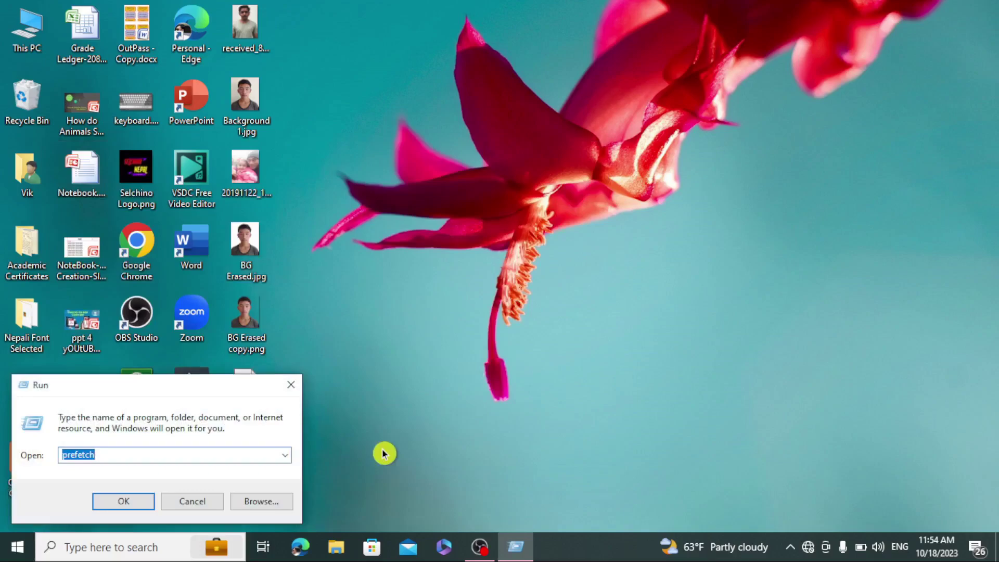
- Run prefetch to open the Prefetch folder and grant permanent access to it
left_click(177, 453)
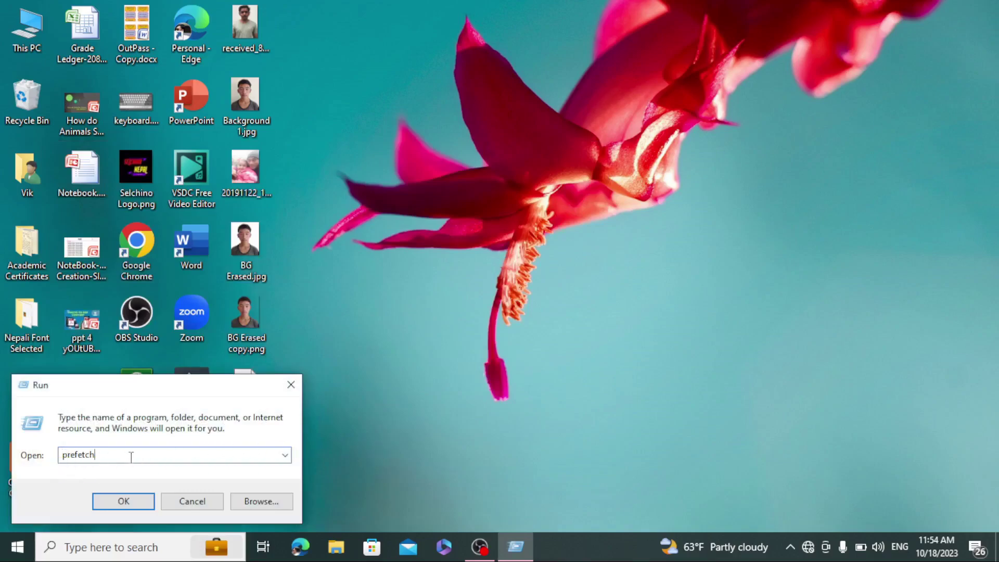
key("BackSpace")
key("BackSpace")
key("BackSpace")
key("BackSpace")
key("BackSpace")
key("BackSpace")
key("BackSpace")
key("BackSpace")
type("prefetch")
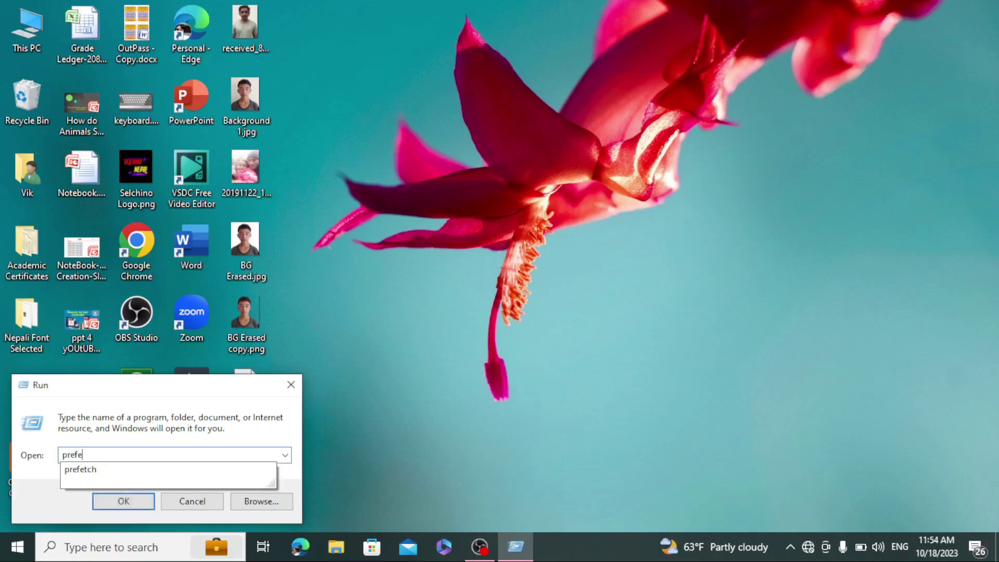
left_click(123, 499)
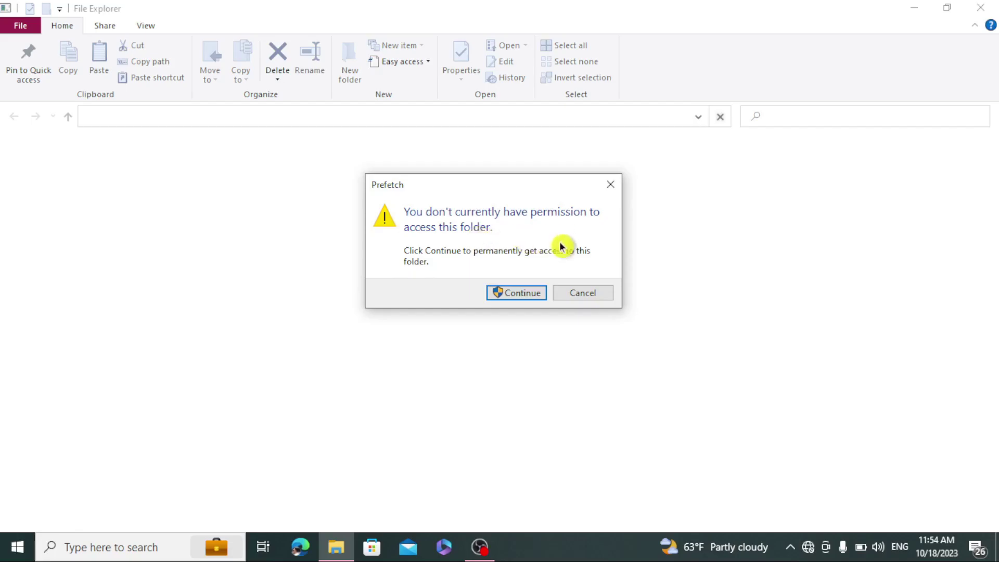
left_click(522, 294)
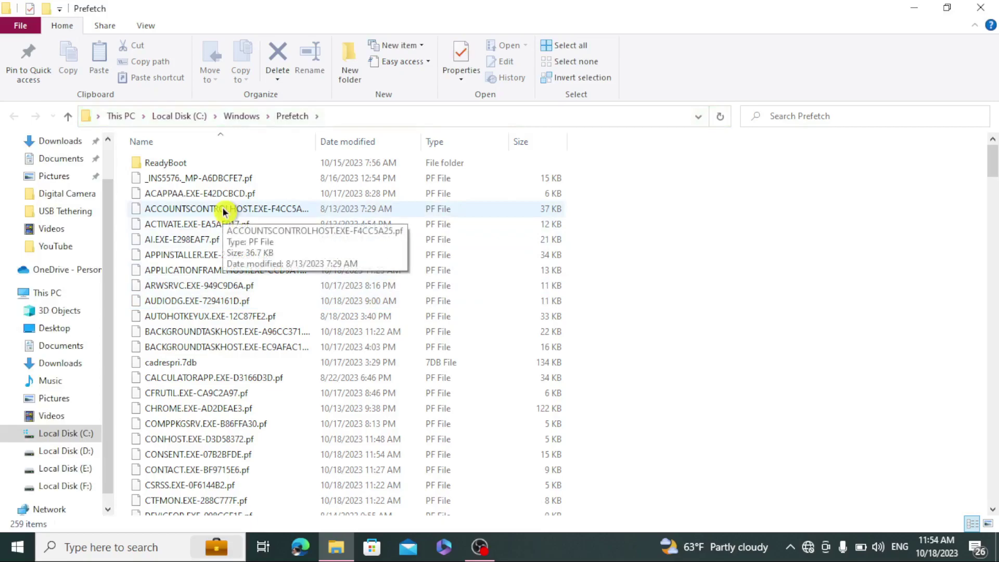
- Select all items in the Prefetch folder and delete them
left_click(225, 211)
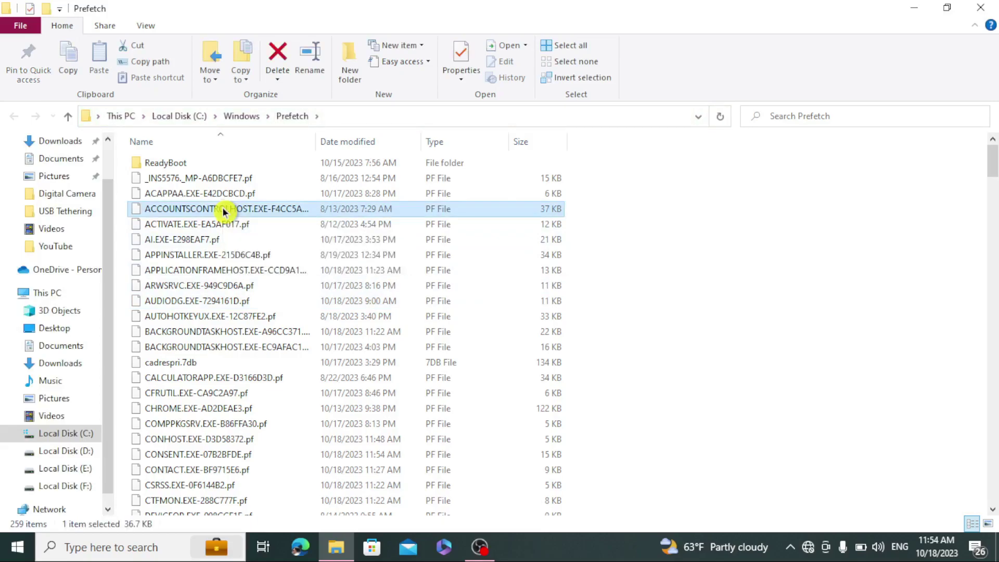
key("ctrl+a")
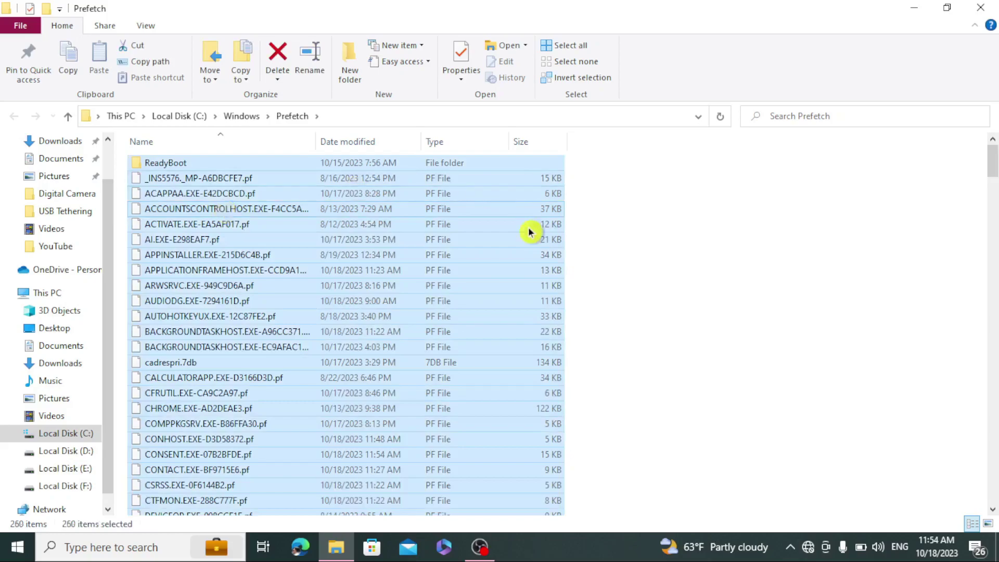
right_click(531, 244)
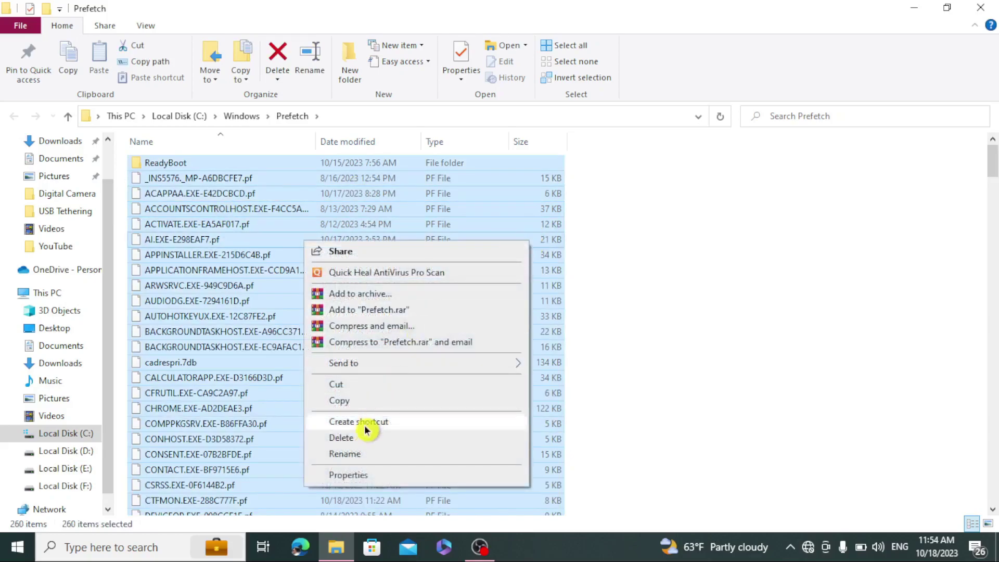
left_click(351, 441)
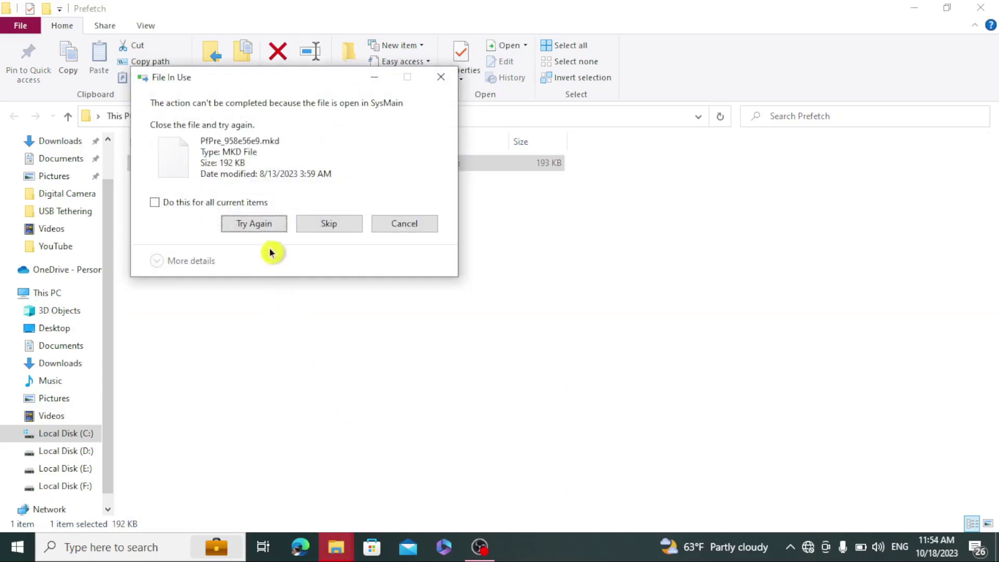
- Retry deleting the in-use file PfPre_958e56e9.mkd, cancel its deletion and close the Prefetch folder
left_click(265, 229)
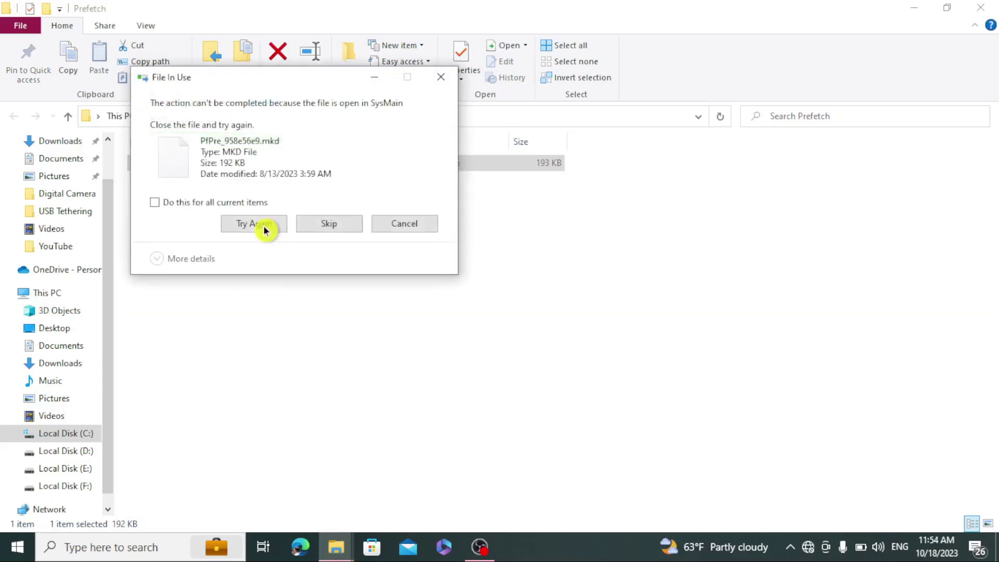
left_click(271, 226)
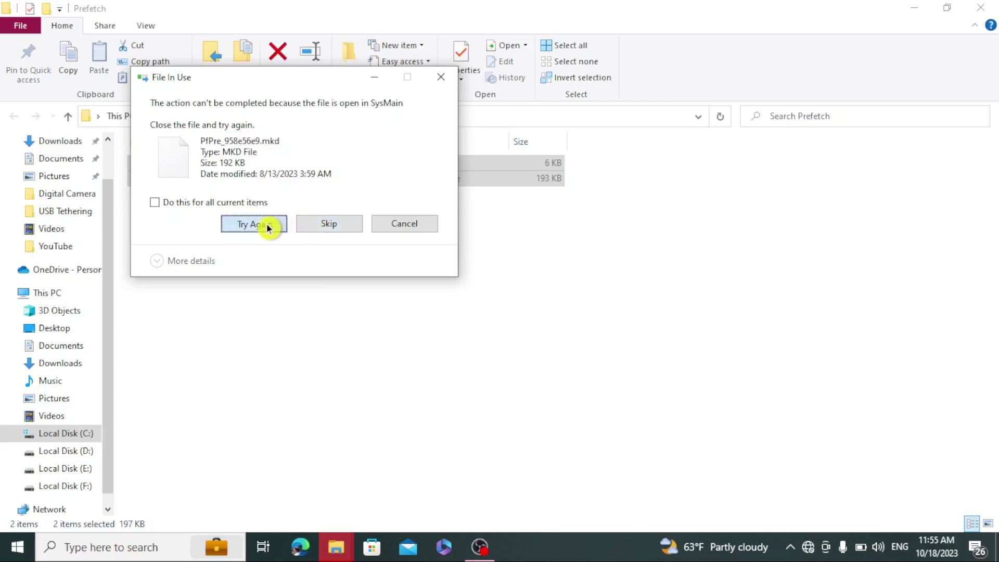
left_click(268, 228)
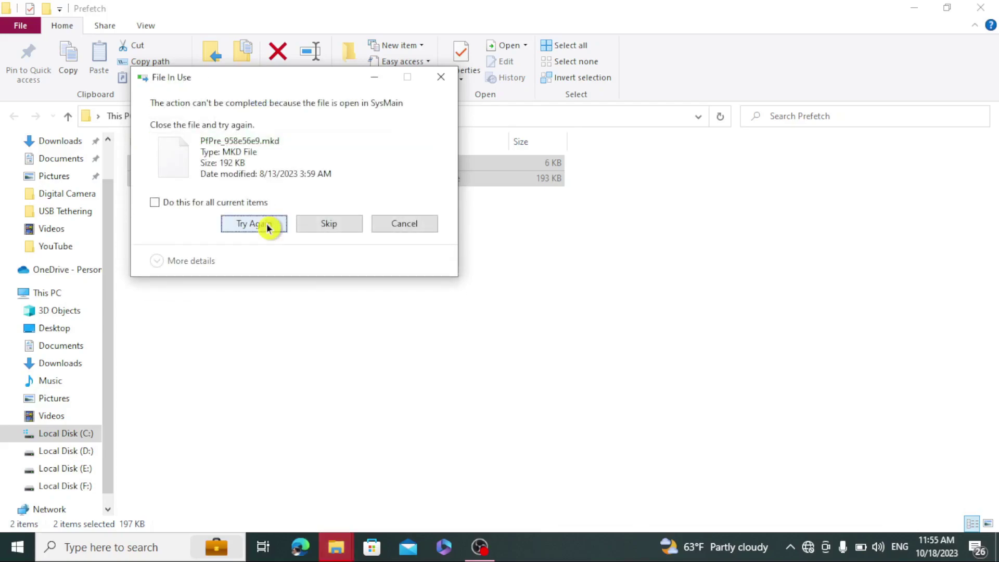
left_click_drag(280, 81, 545, 154)
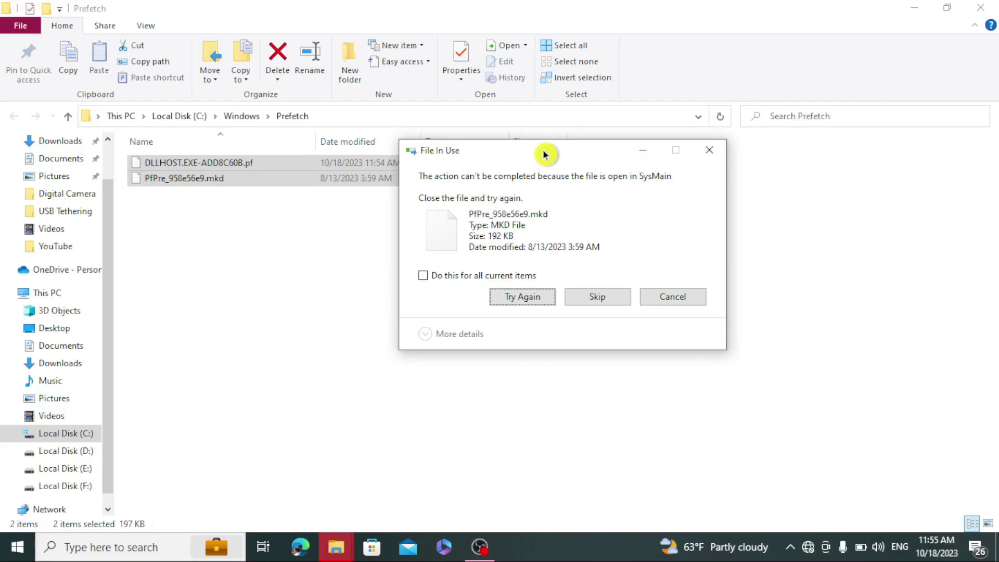
left_click(535, 295)
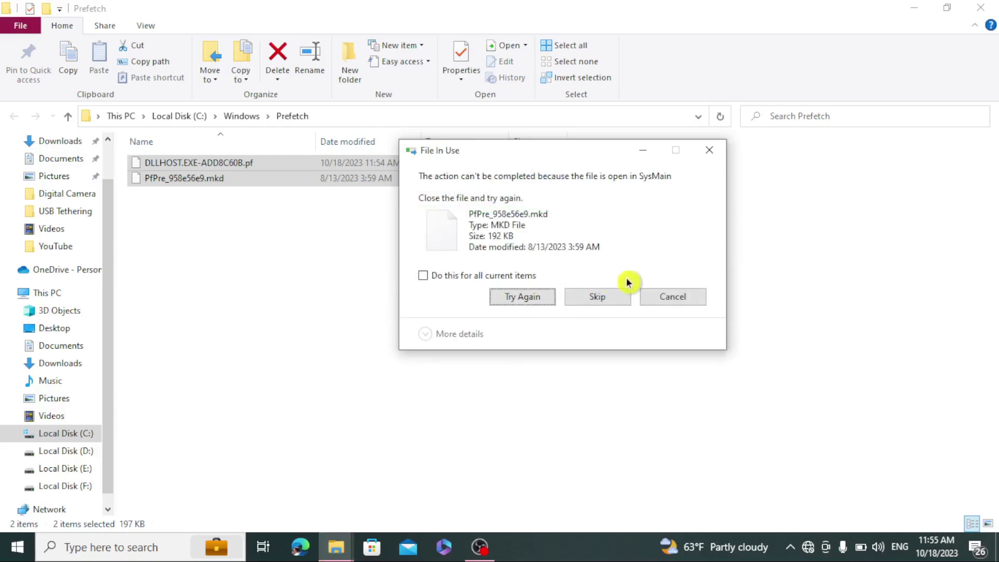
left_click(668, 298)
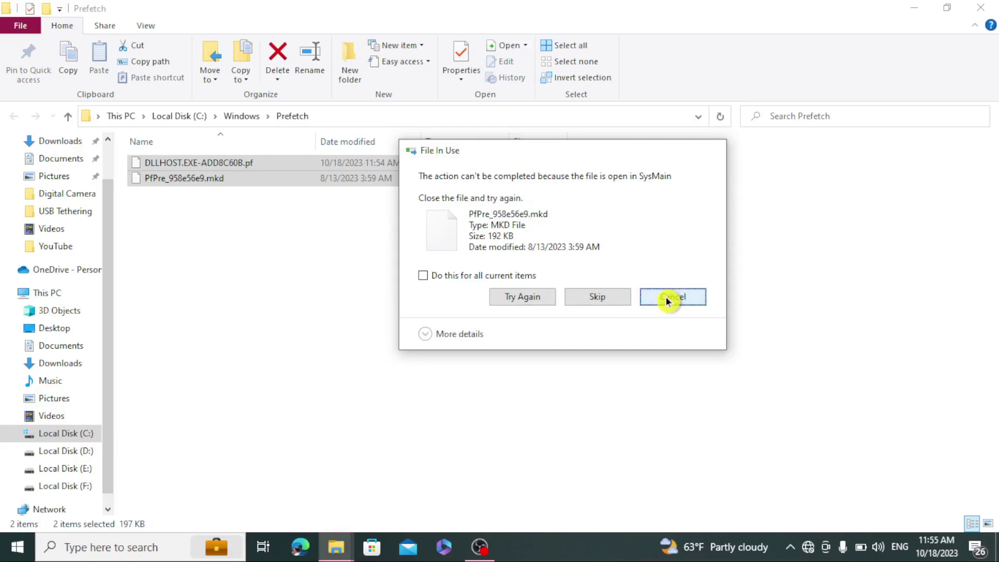
left_click(981, 7)
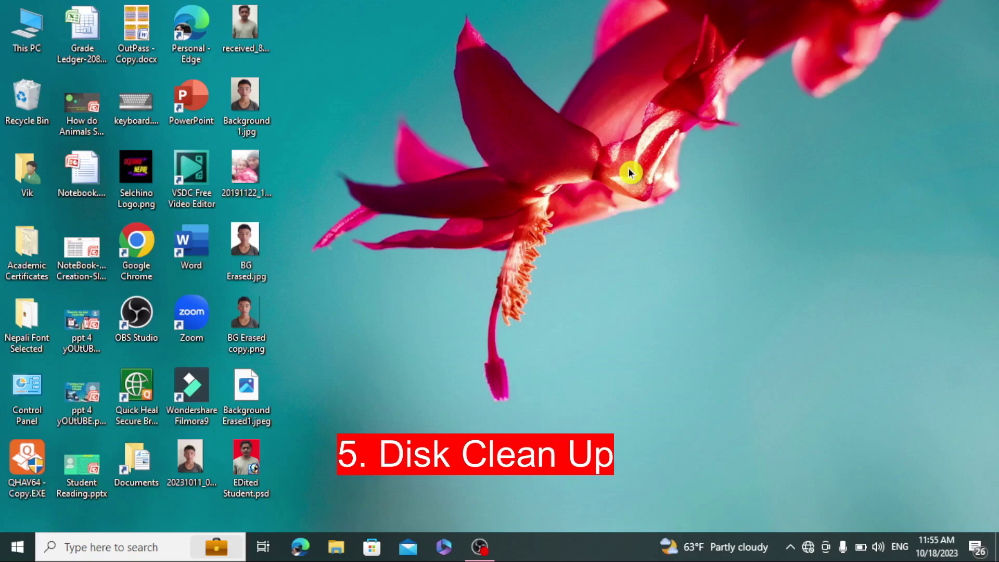
- Open This PC and show the properties of Local Disk (C:)
double_click(23, 33)
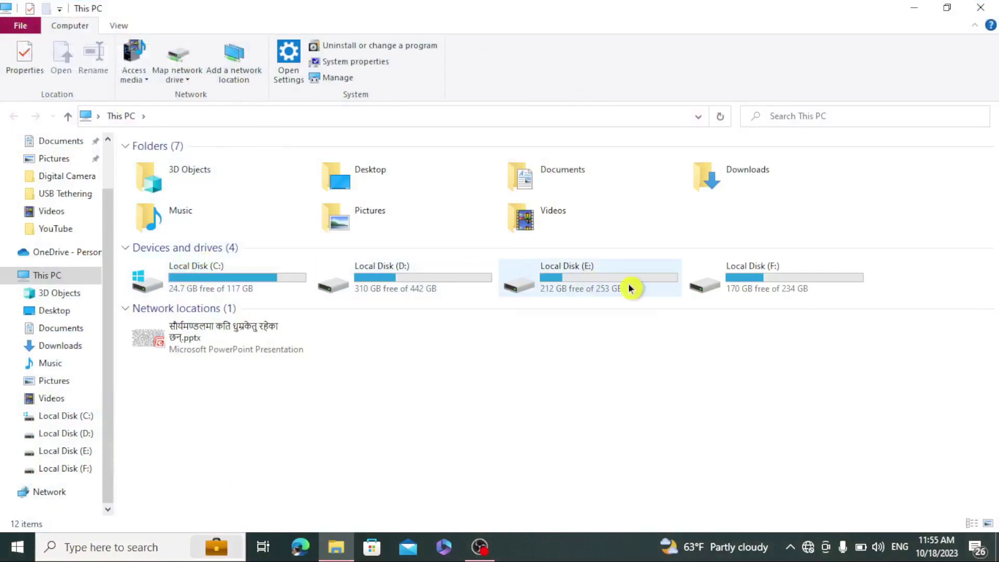
left_click(260, 274)
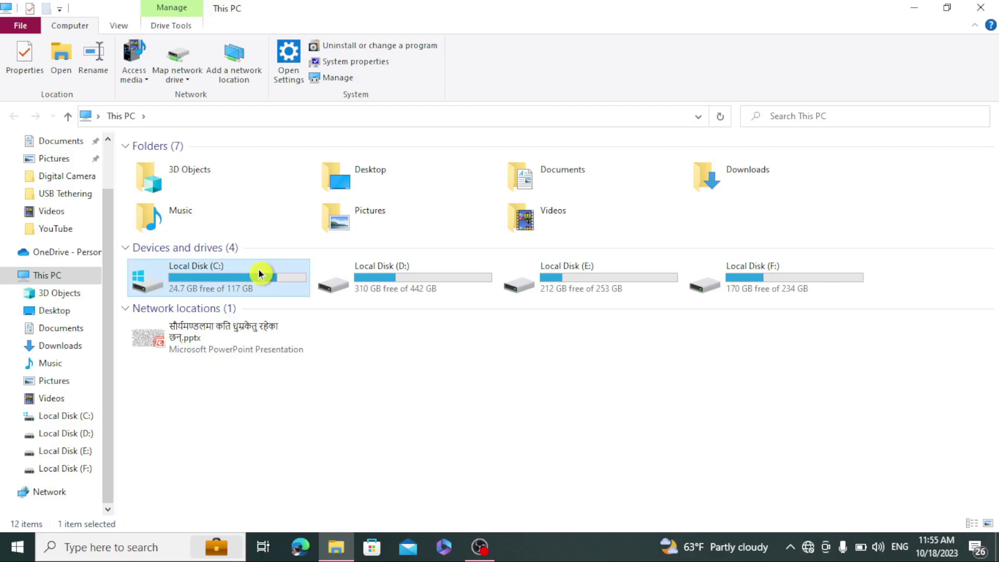
right_click(260, 274)
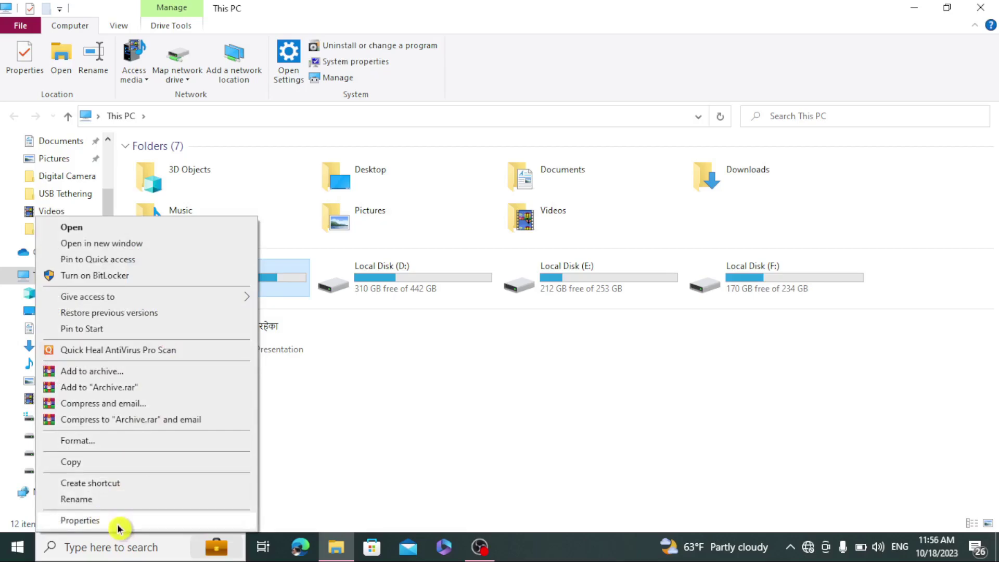
left_click(81, 520)
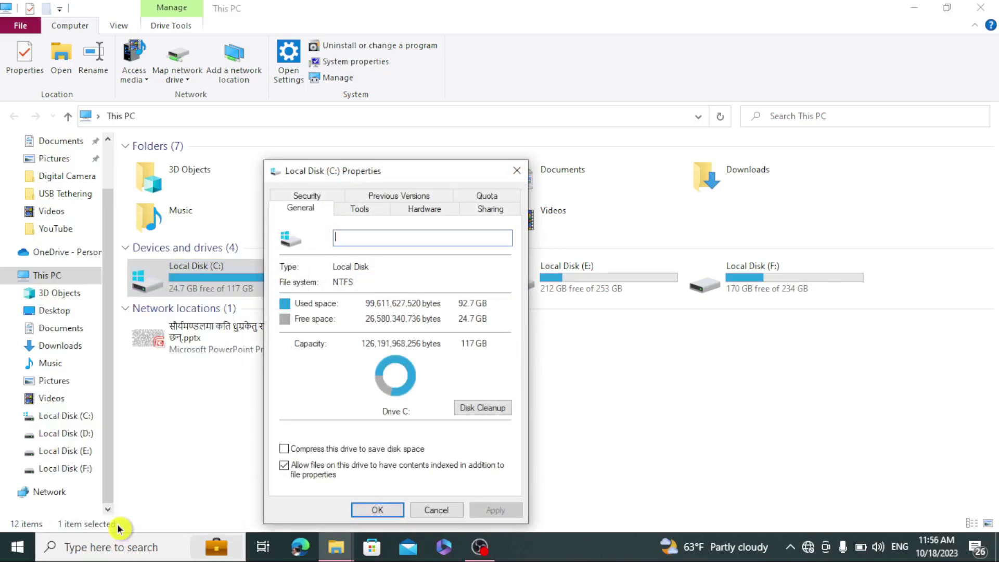
- Run Disk Cleanup on drive C: with the preselected file types, permanently delete the files, and close the drive properties and This PC
left_click(495, 408)
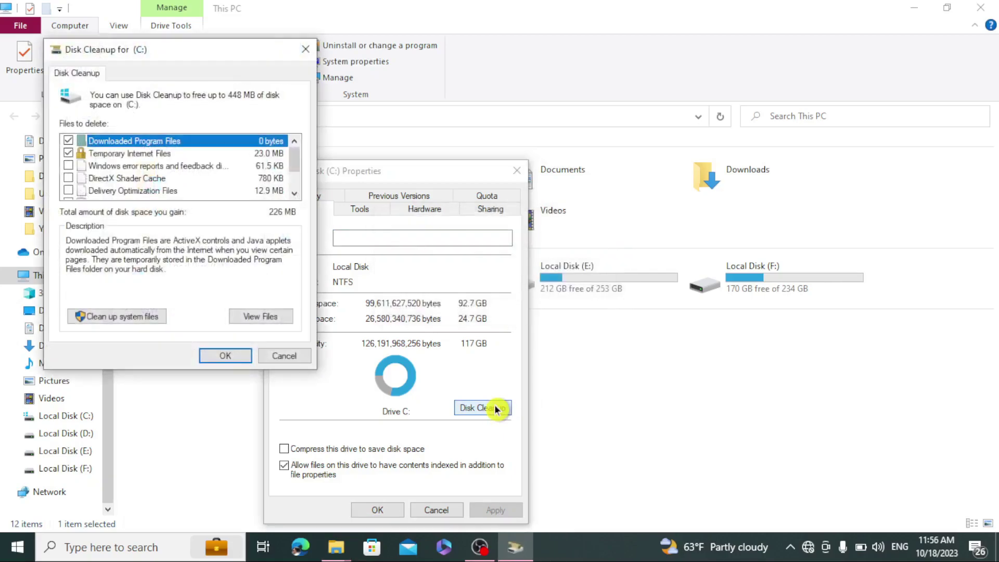
left_click(223, 360)
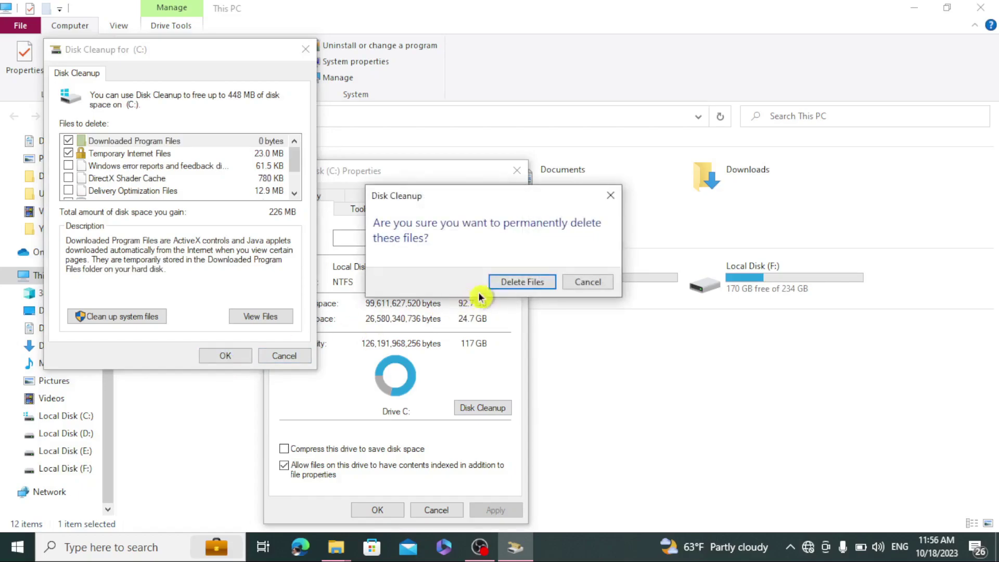
left_click(522, 282)
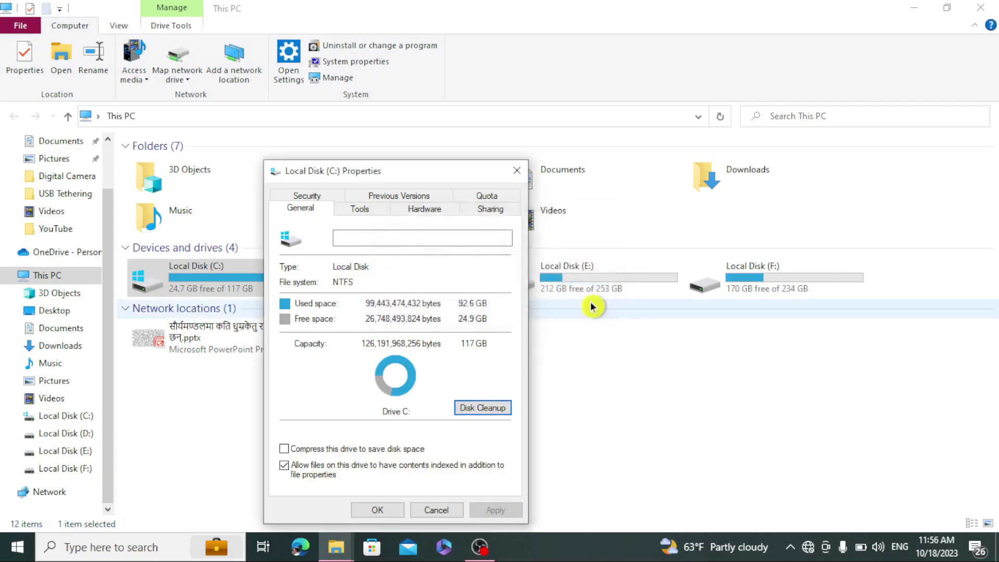
left_click(384, 510)
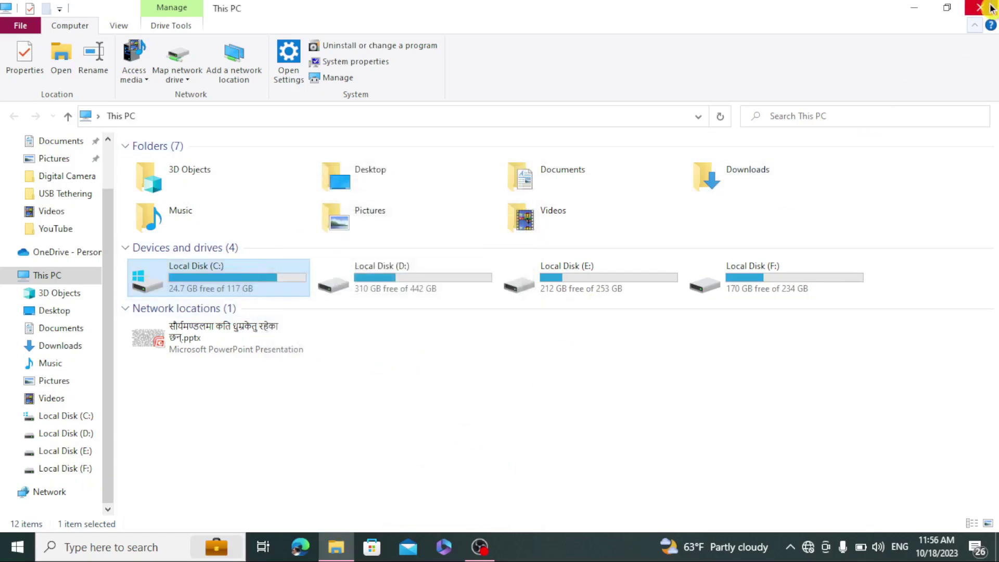
left_click(992, 7)
- Refresh the desktop three times
right_click(327, 115)
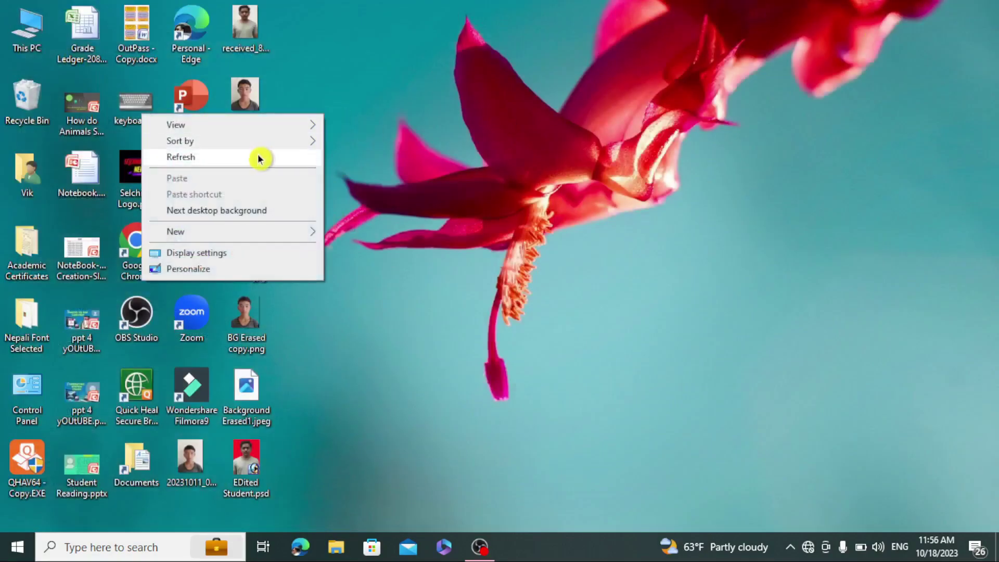
left_click(259, 161)
right_click(393, 133)
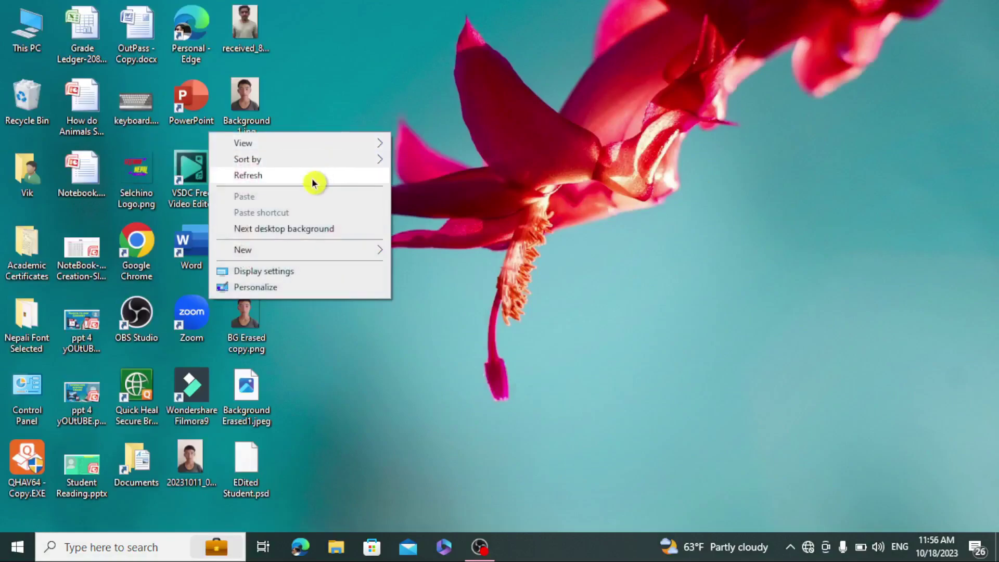
left_click(315, 175)
right_click(363, 177)
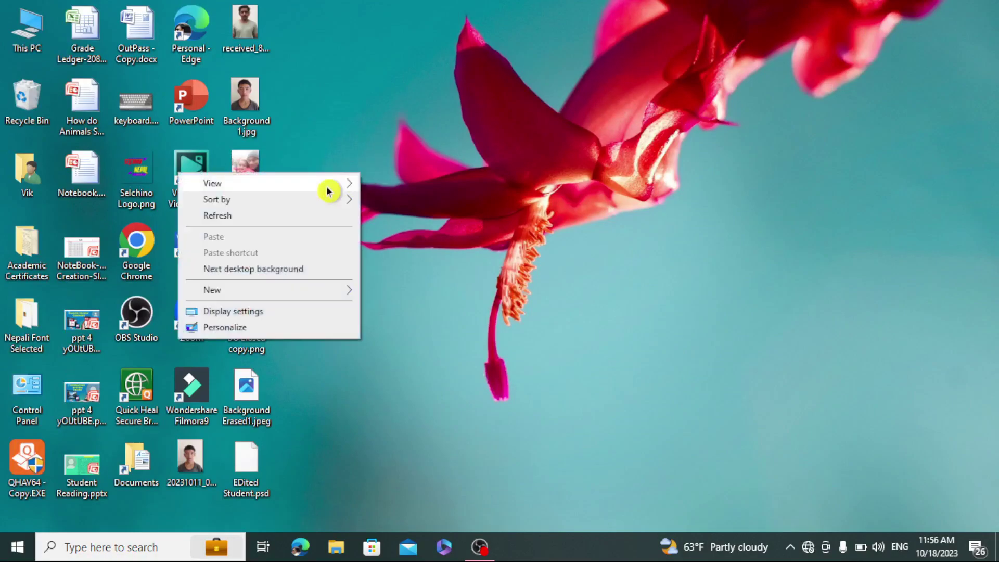
left_click(292, 224)
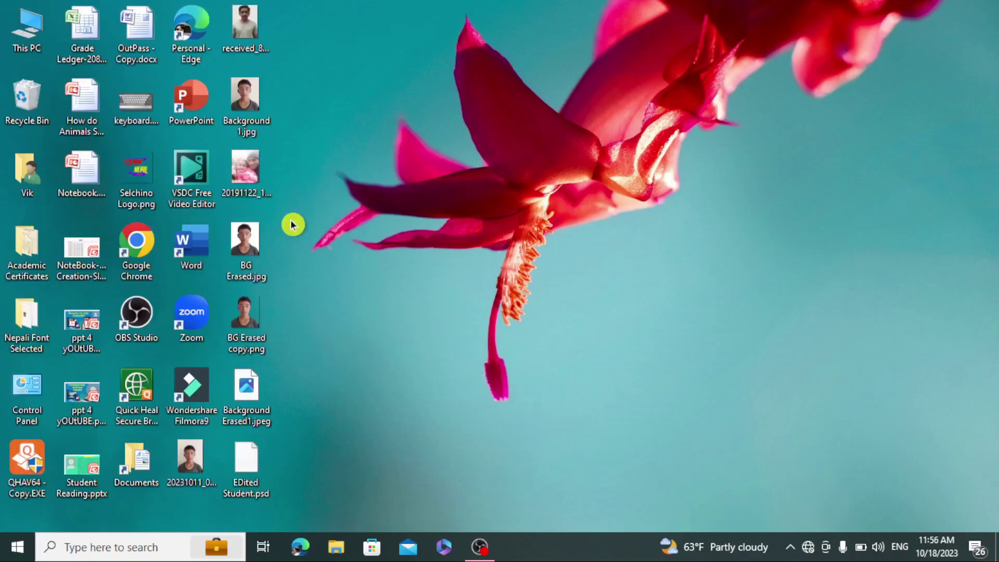